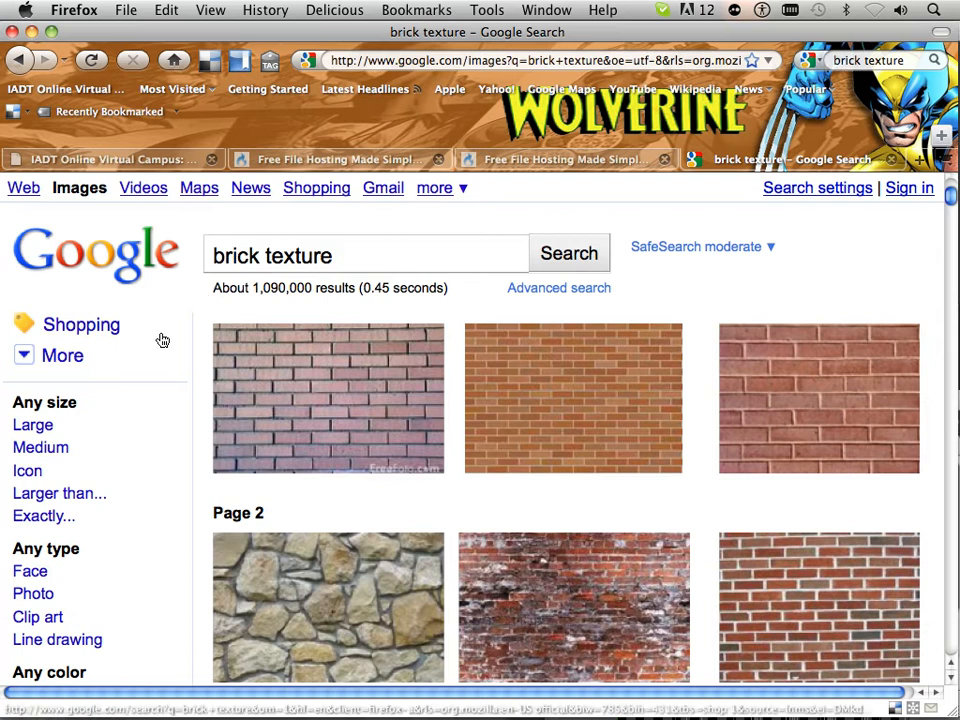
Filter the brick texture image results to images larger than 6 MP (2816×2112)
{"action": "left_click", "coordinate": [86, 496]}
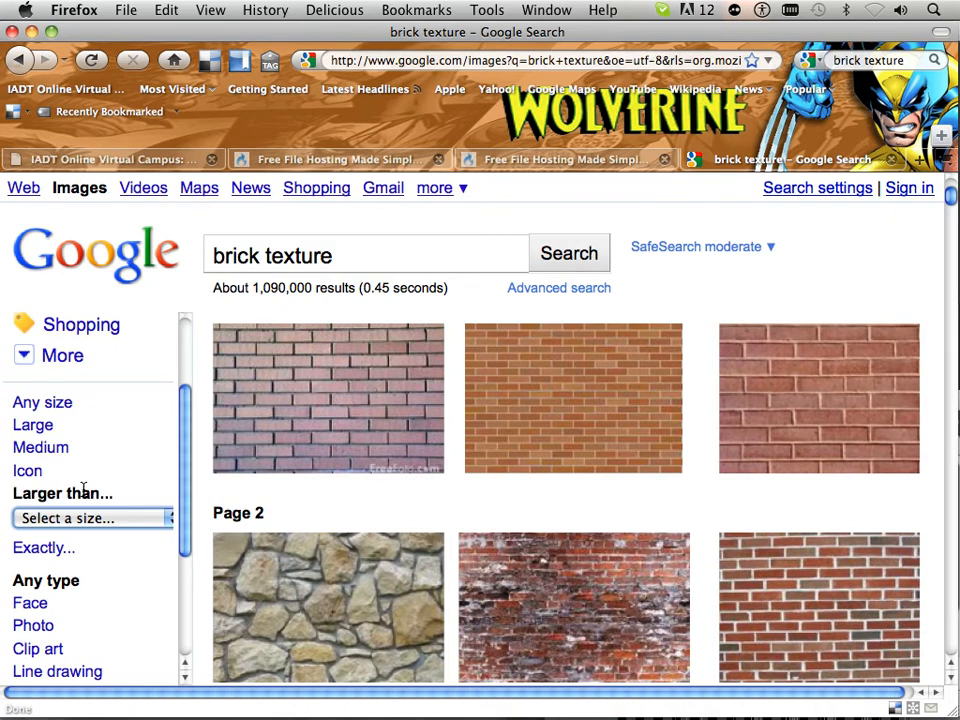
{"action": "scroll", "coordinate": [94, 480], "scroll_direction": "down", "scroll_amount": 3}
{"action": "scroll", "coordinate": [92, 458], "scroll_direction": "up", "scroll_amount": 3}
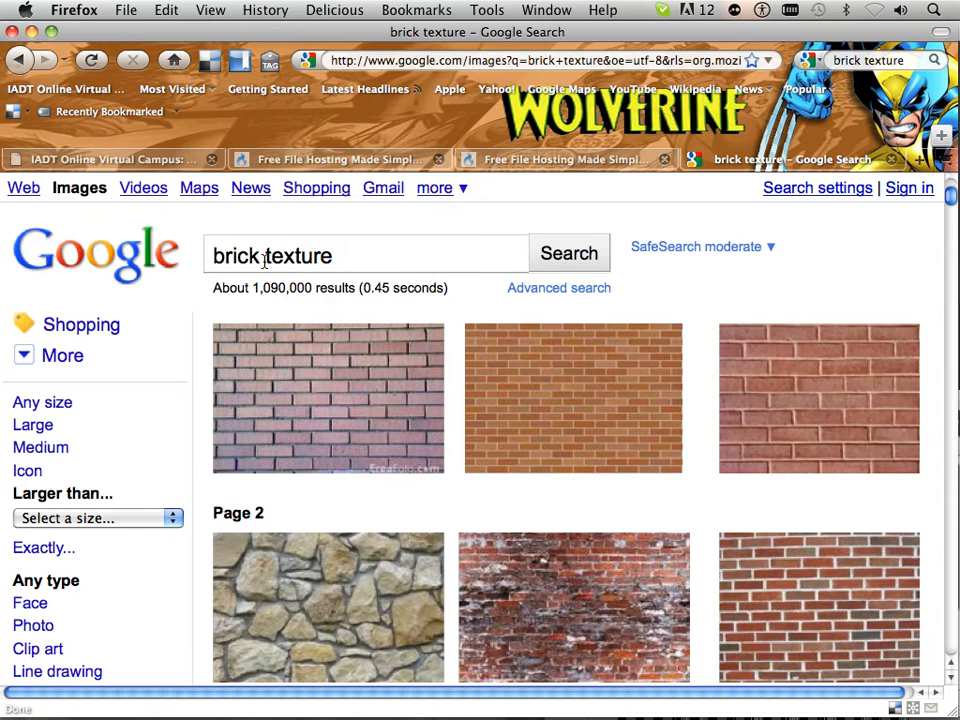
{"action": "left_click", "coordinate": [167, 512]}
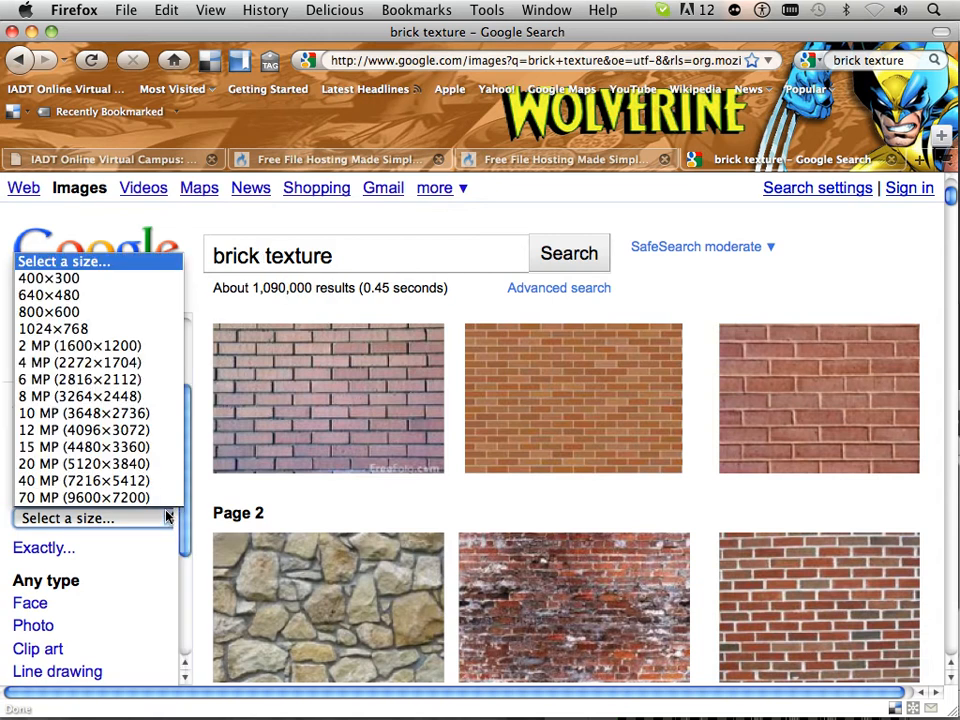
{"action": "left_click", "coordinate": [166, 509]}
{"action": "left_click", "coordinate": [148, 530]}
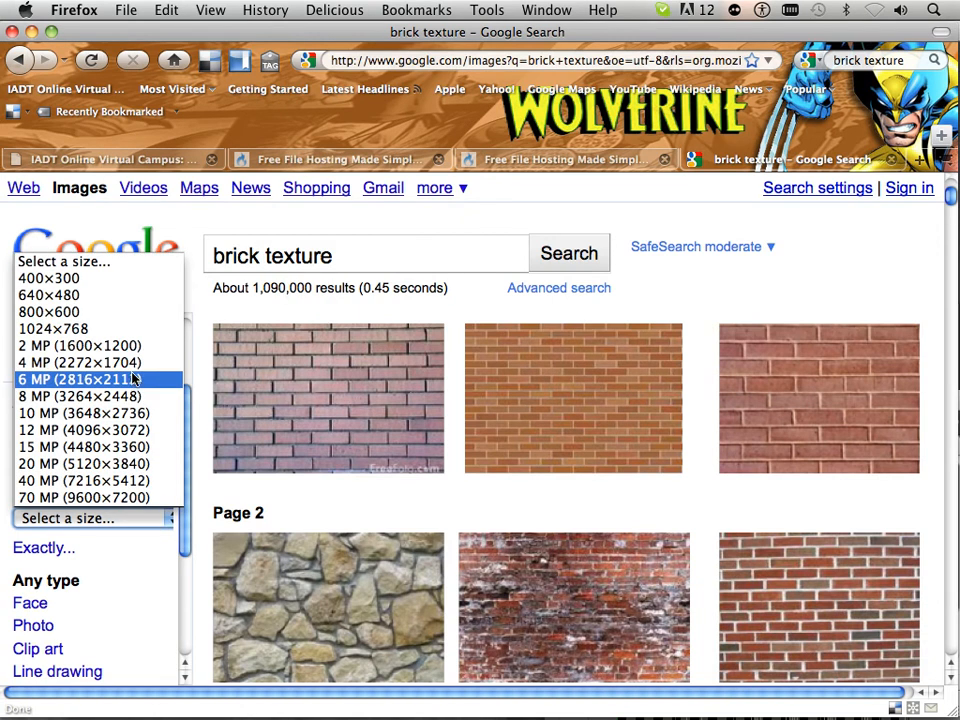
{"action": "left_click", "coordinate": [70, 379]}
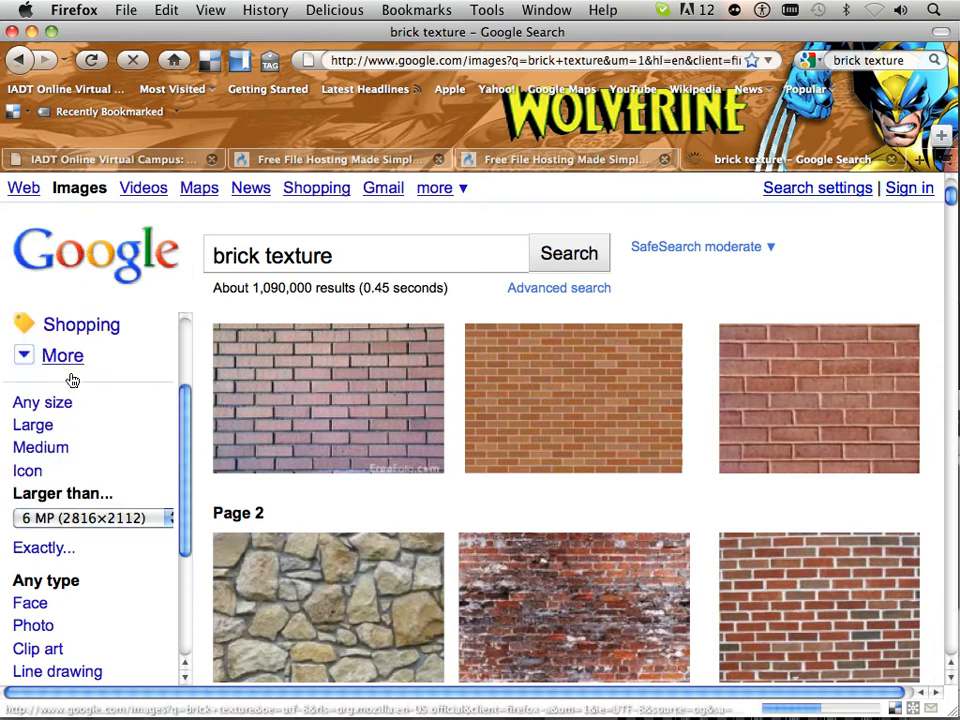
Open the full-size old-dark-brick-pic.jpg from the image results and inspect its detail at full resolution
{"action": "scroll", "coordinate": [207, 400], "scroll_direction": "down", "scroll_amount": 5}
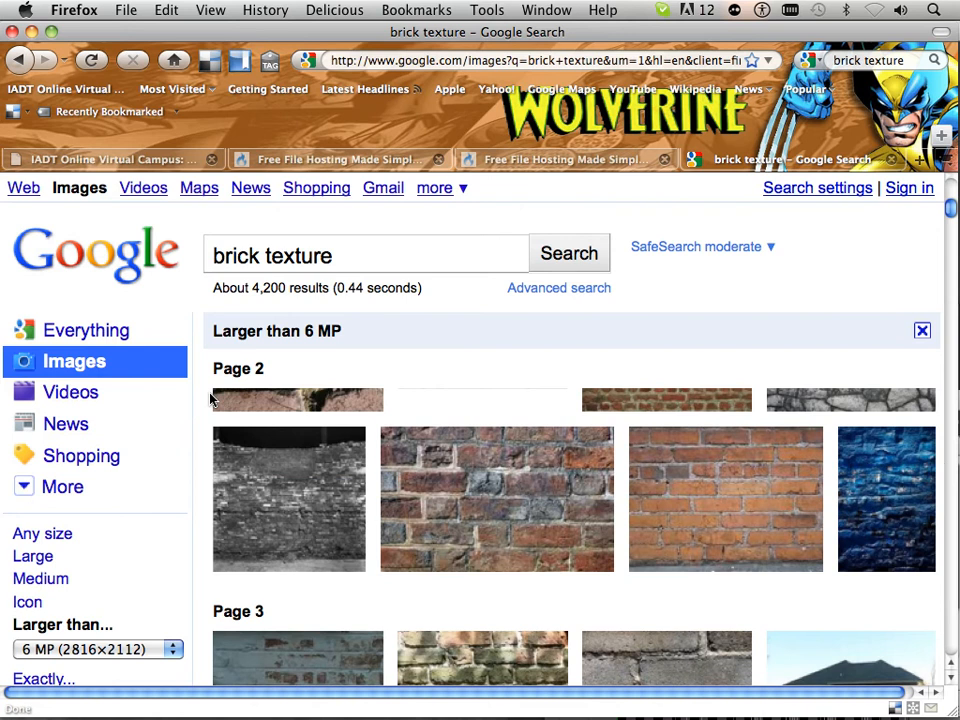
{"action": "mouse_move", "coordinate": [290, 440]}
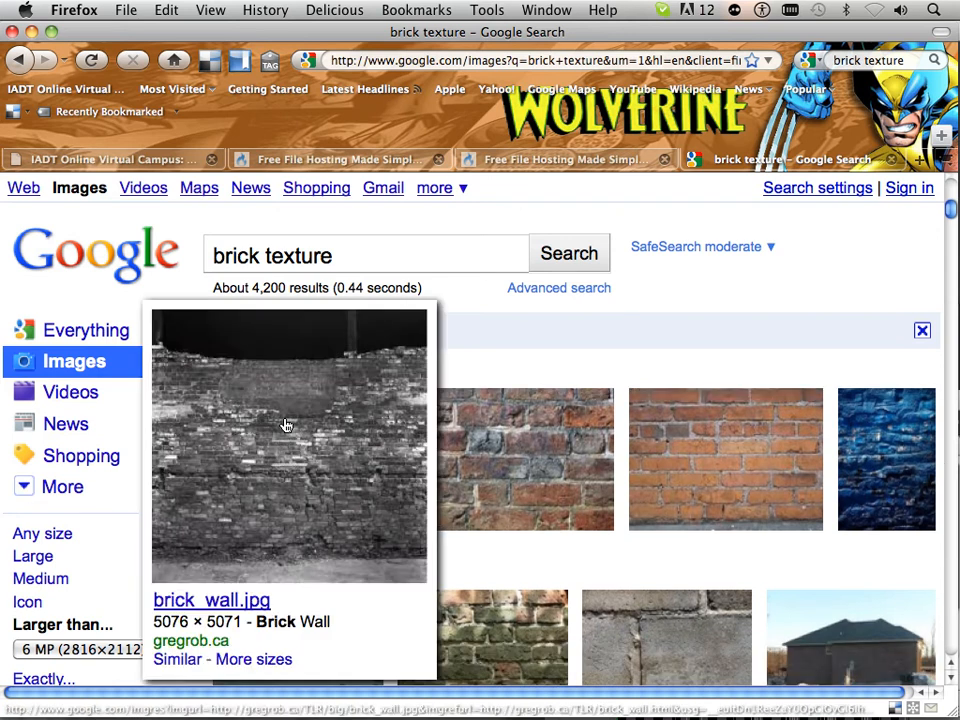
{"action": "left_click", "coordinate": [461, 462]}
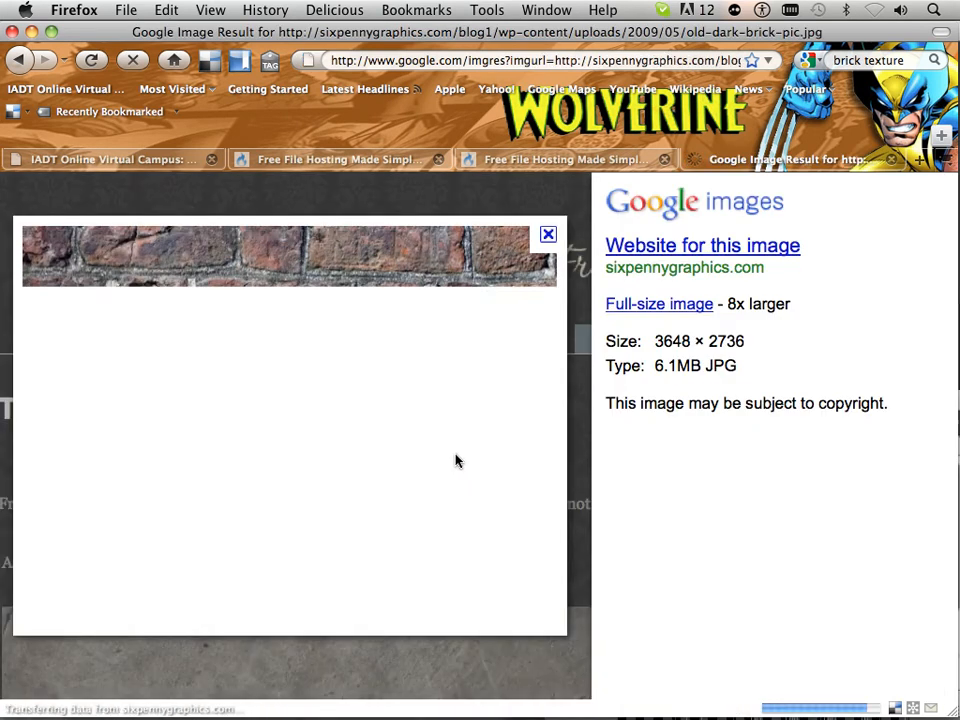
{"action": "left_click", "coordinate": [665, 310]}
{"action": "left_click", "coordinate": [435, 401]}
{"action": "scroll", "coordinate": [436, 400], "scroll_direction": "down", "scroll_amount": 10}
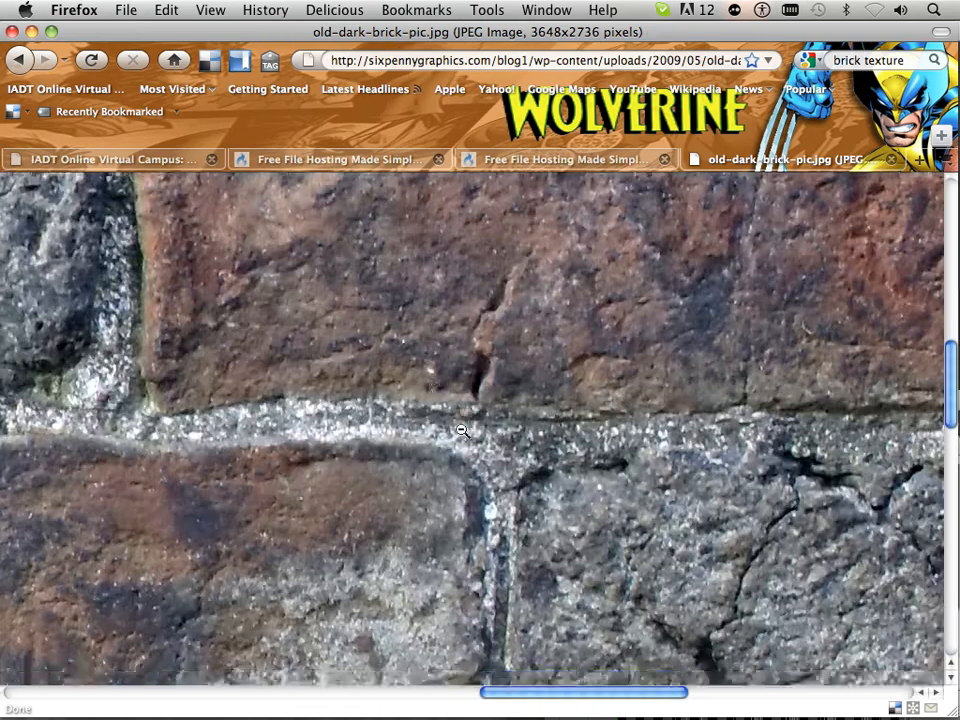
{"action": "scroll", "coordinate": [464, 430], "scroll_direction": "down", "scroll_amount": 6}
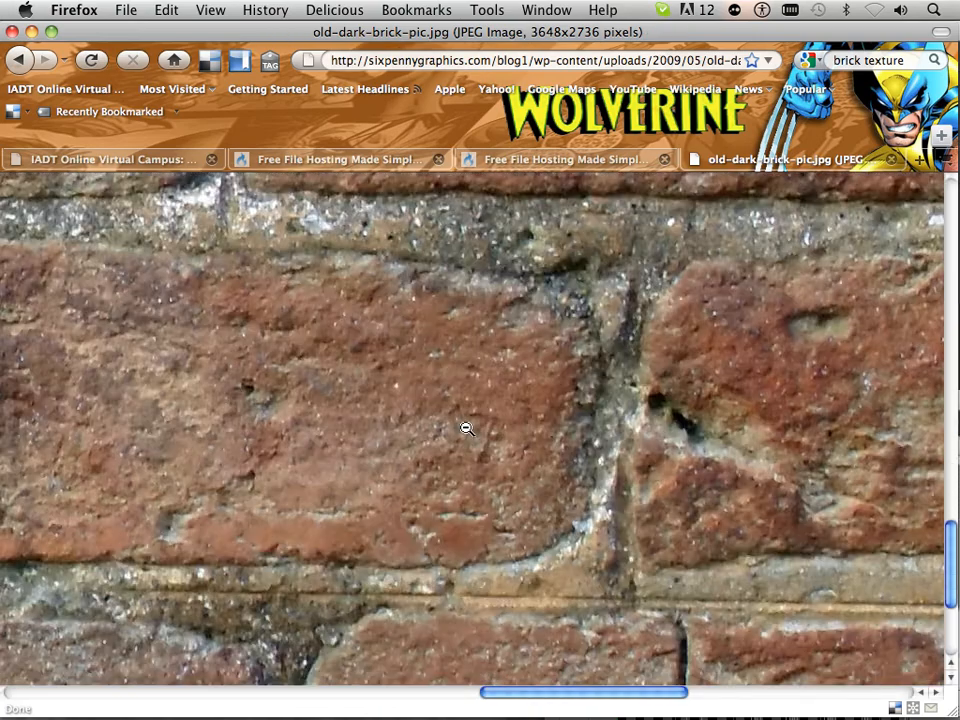
{"action": "scroll", "coordinate": [468, 429], "scroll_direction": "up", "scroll_amount": 8}
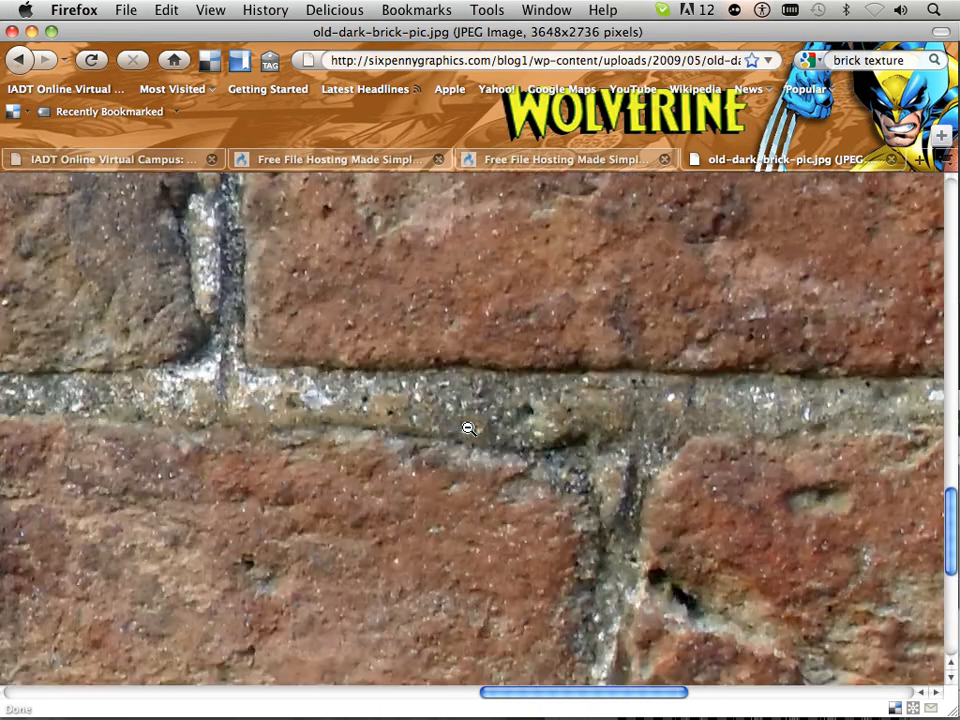
{"action": "left_click", "coordinate": [468, 429]}
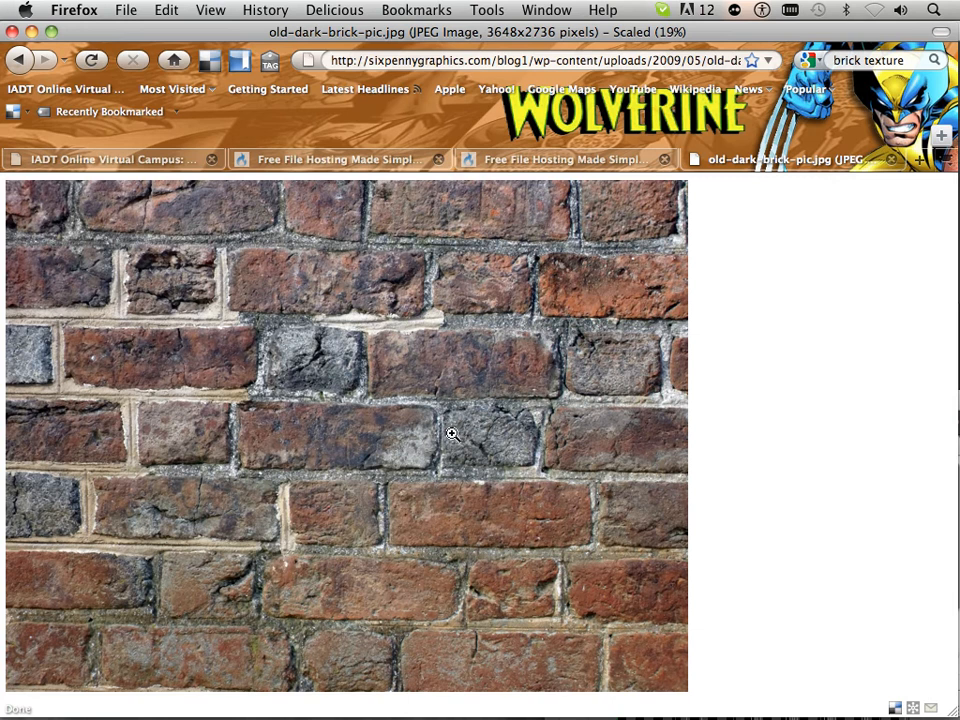
{"action": "right_click", "coordinate": [378, 410]}
{"action": "left_click", "coordinate": [410, 423]}
{"action": "mouse_move", "coordinate": [379, 706]}
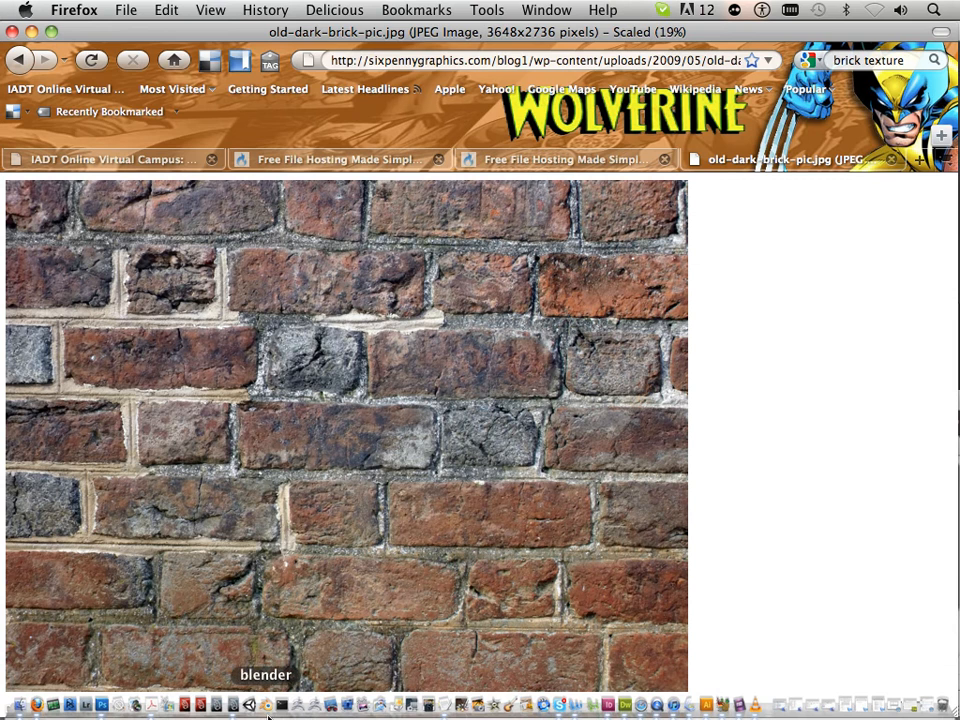
{"action": "left_click", "coordinate": [102, 705]}
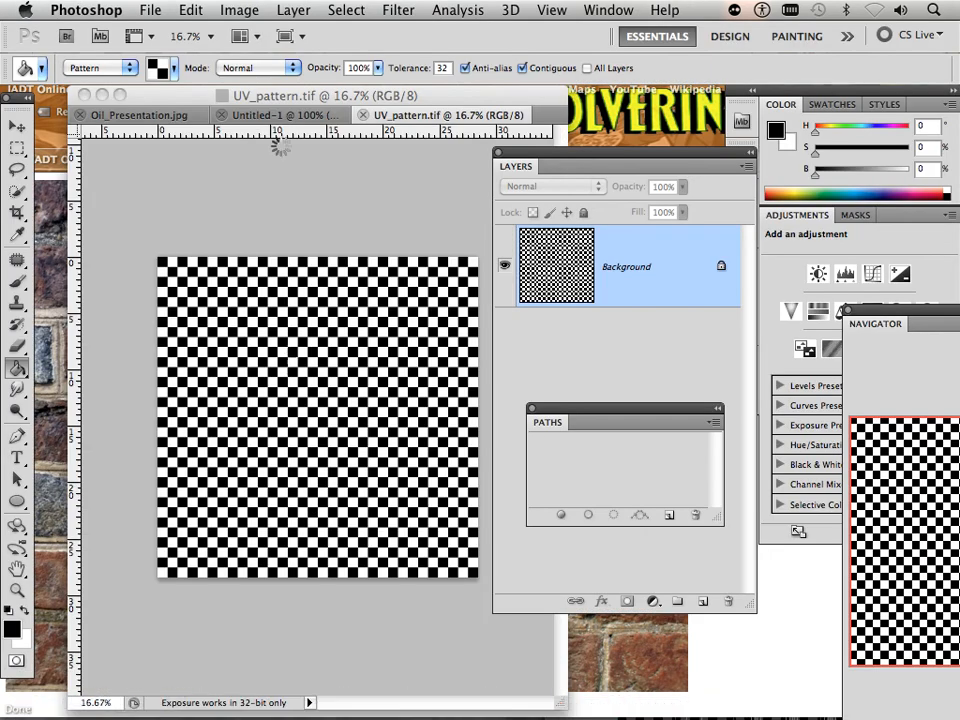
{"action": "left_click", "coordinate": [150, 10]}
{"action": "left_click", "coordinate": [660, 399]}
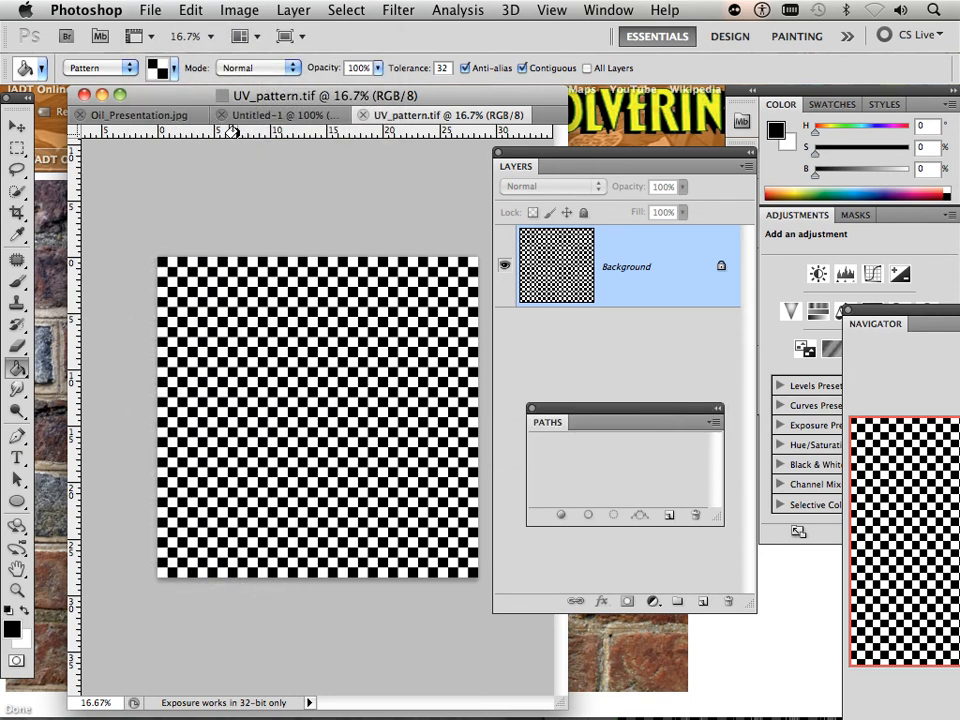
{"action": "left_click_drag", "start_coordinate": [206, 101], "coordinate": [144, 100]}
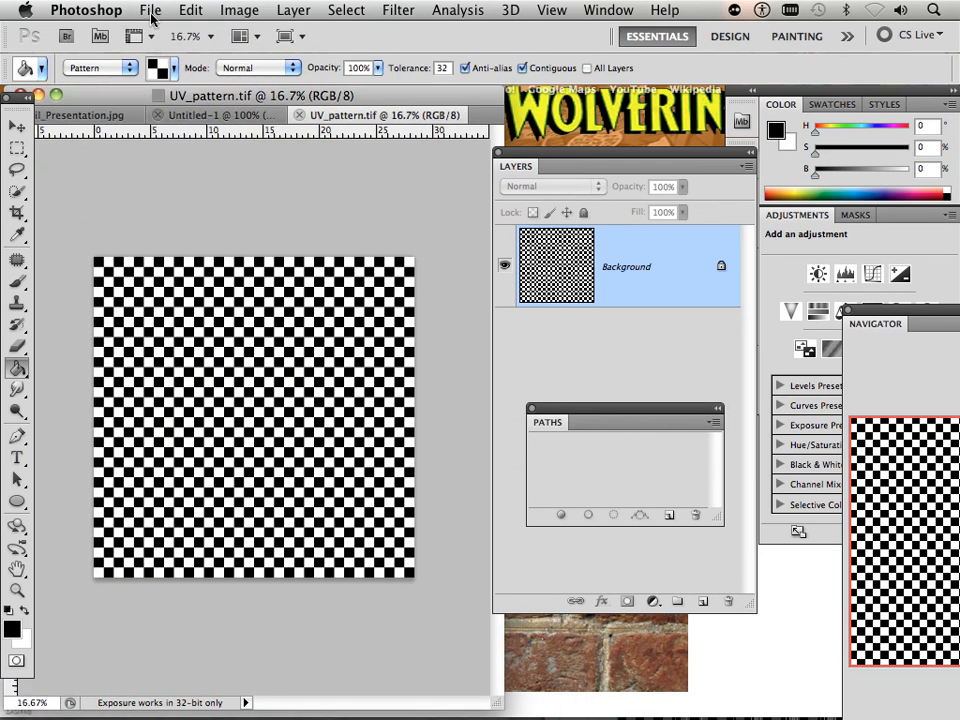
{"action": "left_click", "coordinate": [150, 10]}
{"action": "left_click", "coordinate": [157, 33]}
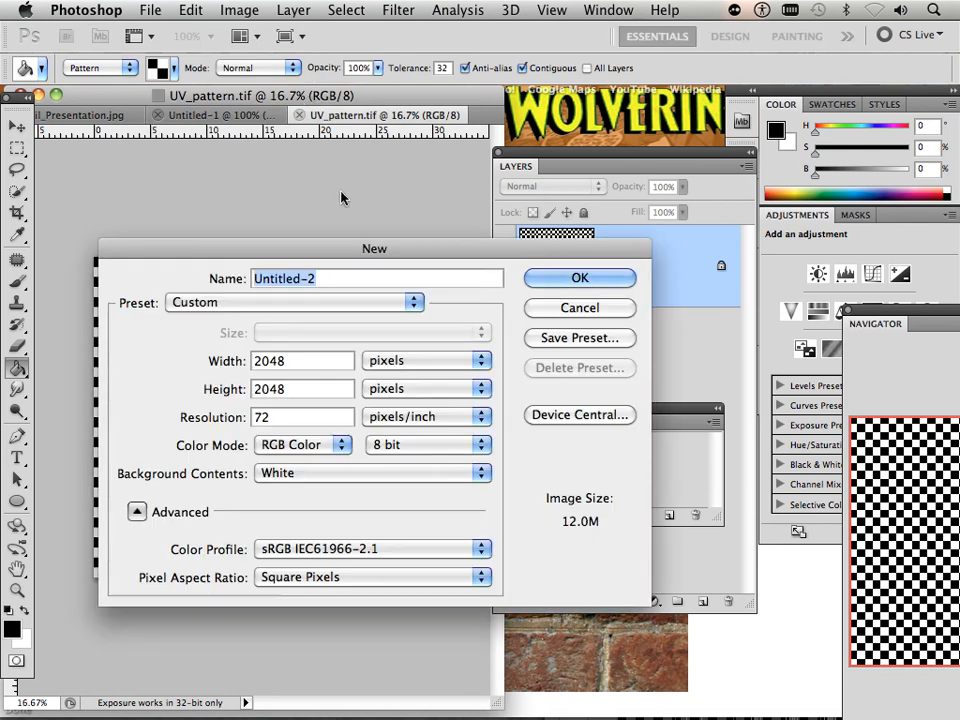
{"action": "left_click", "coordinate": [534, 310]}
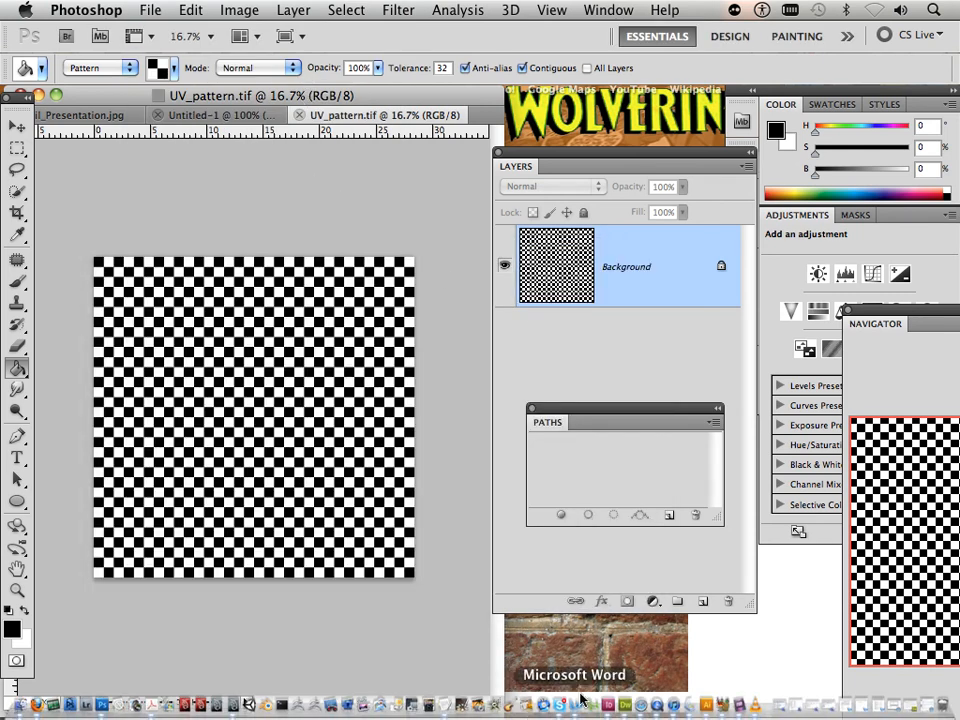
Switch back to Firefox and copy the full-size brick wall image
{"action": "left_click", "coordinate": [577, 651]}
{"action": "right_click", "coordinate": [536, 621]}
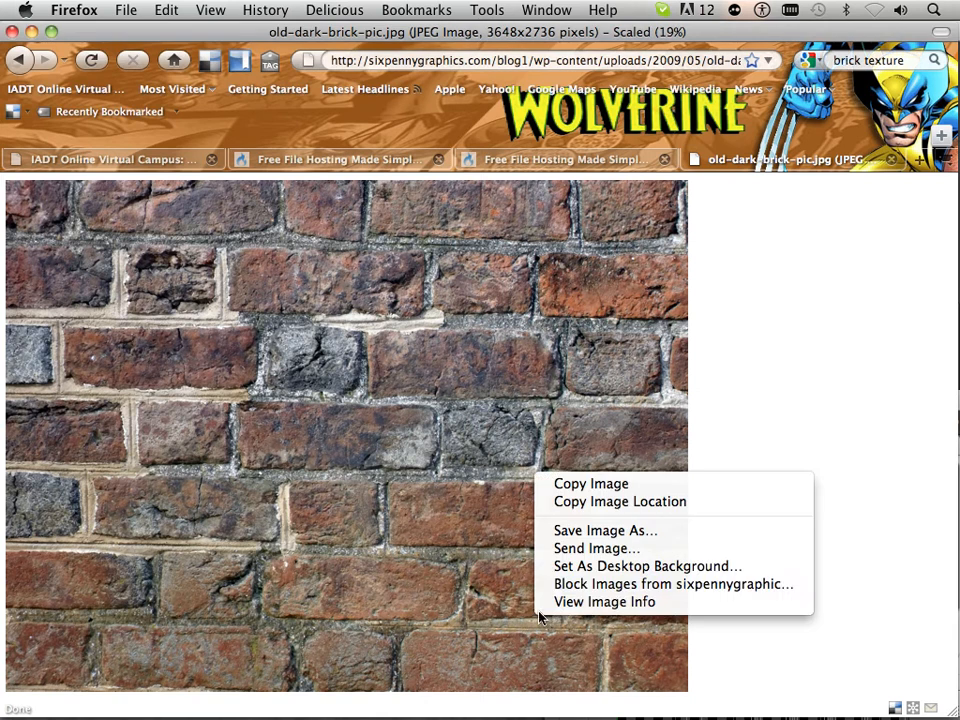
{"action": "left_click", "coordinate": [604, 486]}
Switch to Photoshop and paste the brick image into a new 3648 × 2736 pixel document based on the Clipboard preset
{"action": "mouse_move", "coordinate": [232, 717]}
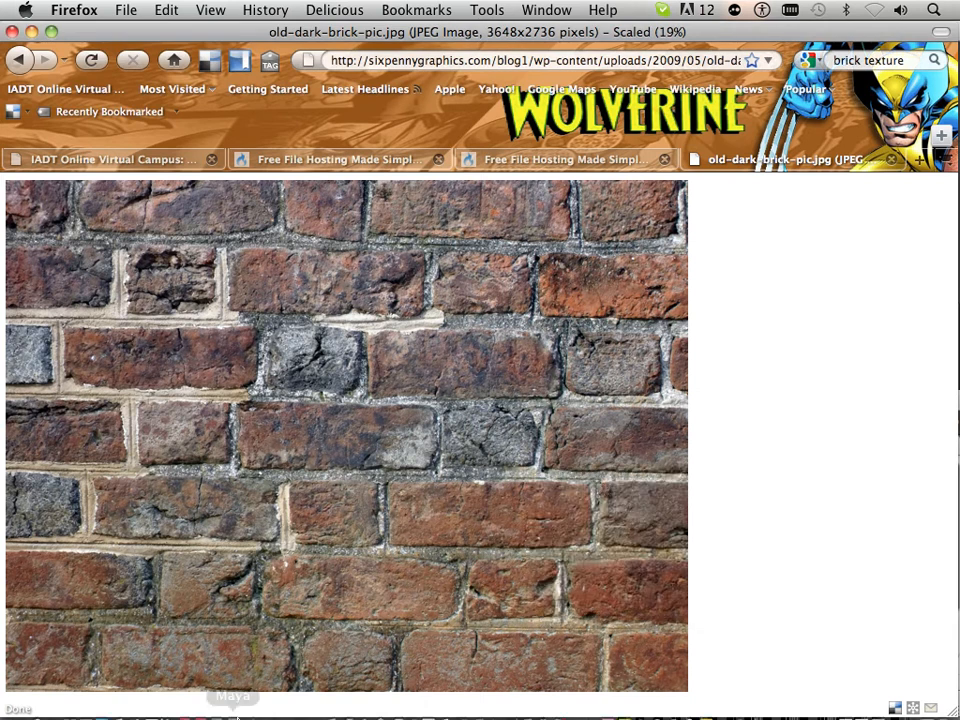
{"action": "left_click", "coordinate": [101, 706]}
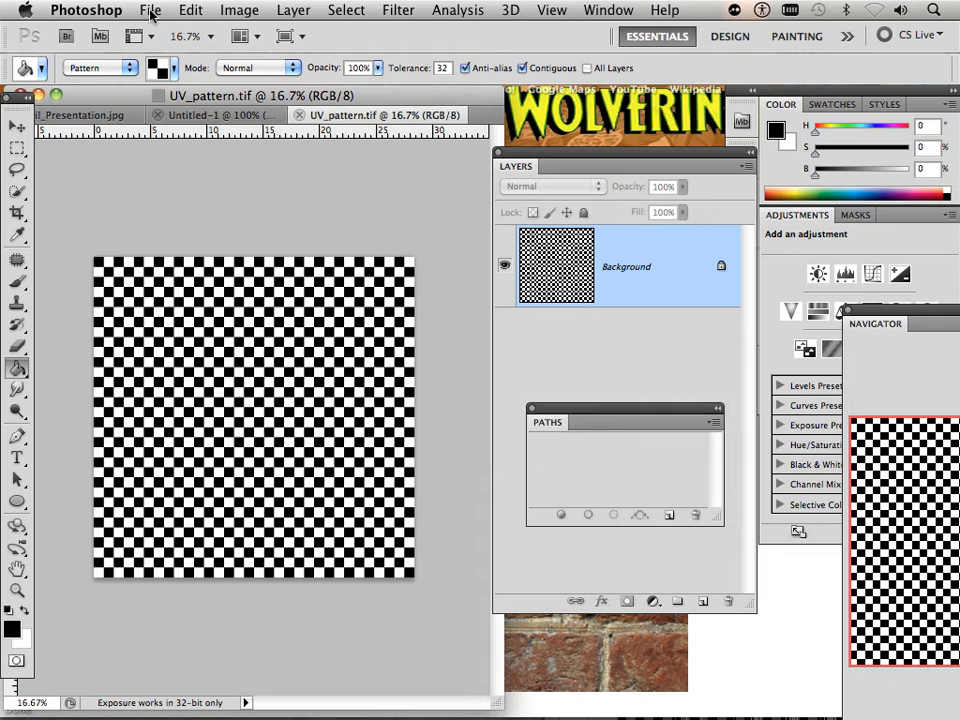
{"action": "left_click", "coordinate": [150, 10]}
{"action": "left_click", "coordinate": [165, 33]}
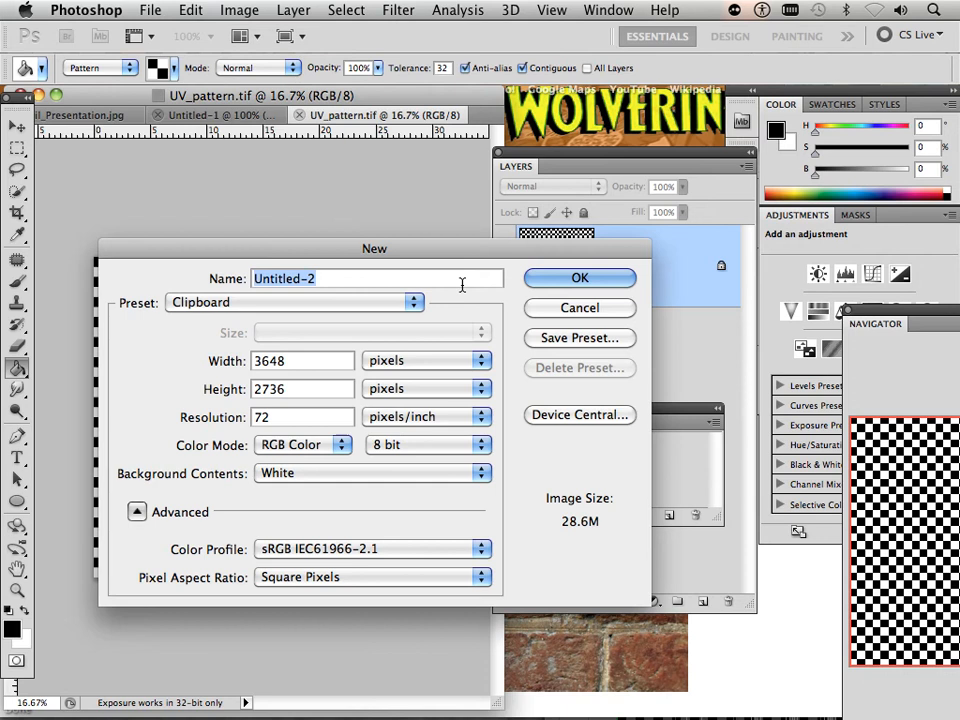
{"action": "key", "text": "Escape"}
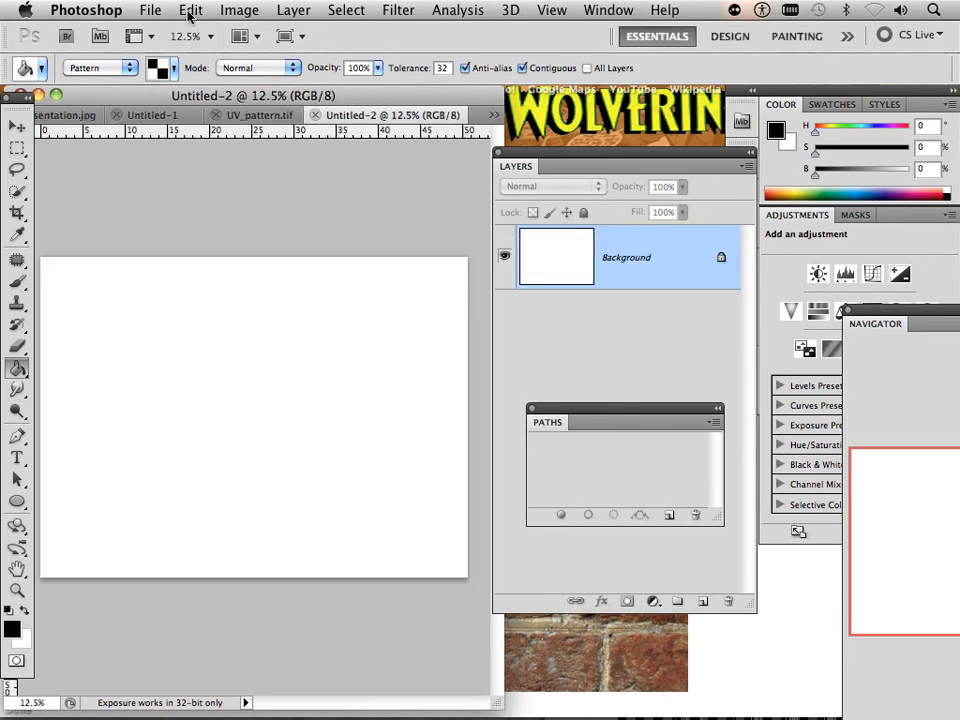
{"action": "left_click", "coordinate": [190, 11]}
{"action": "left_click", "coordinate": [234, 193]}
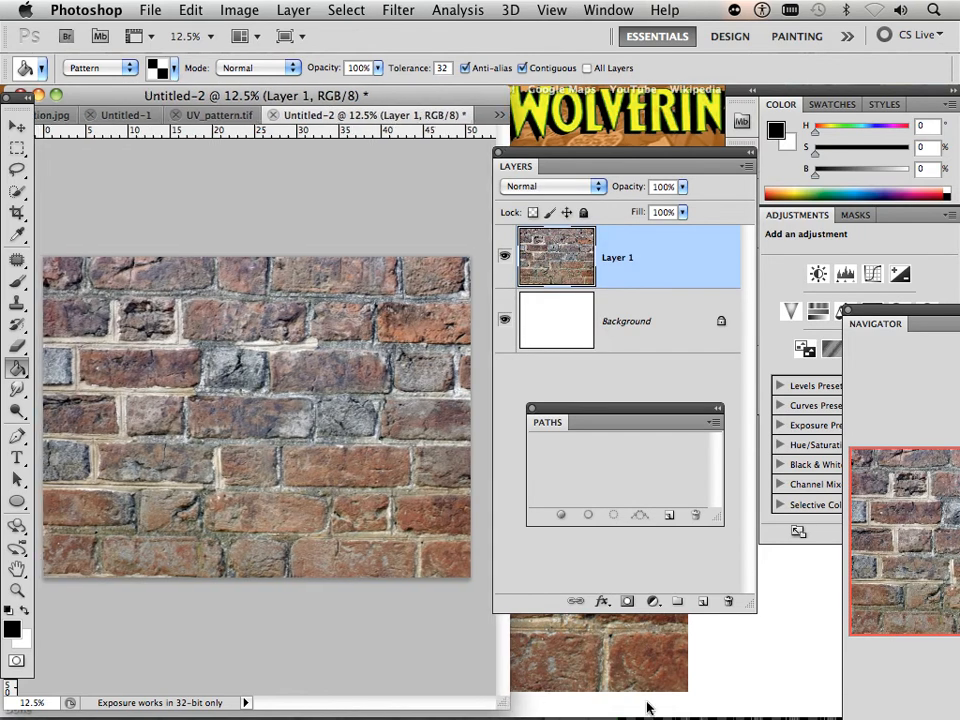
Enlarge the document window and reset the Essentials workspace to restore the default panel layout
{"action": "left_click_drag", "start_coordinate": [647, 708], "coordinate": [690, 681]}
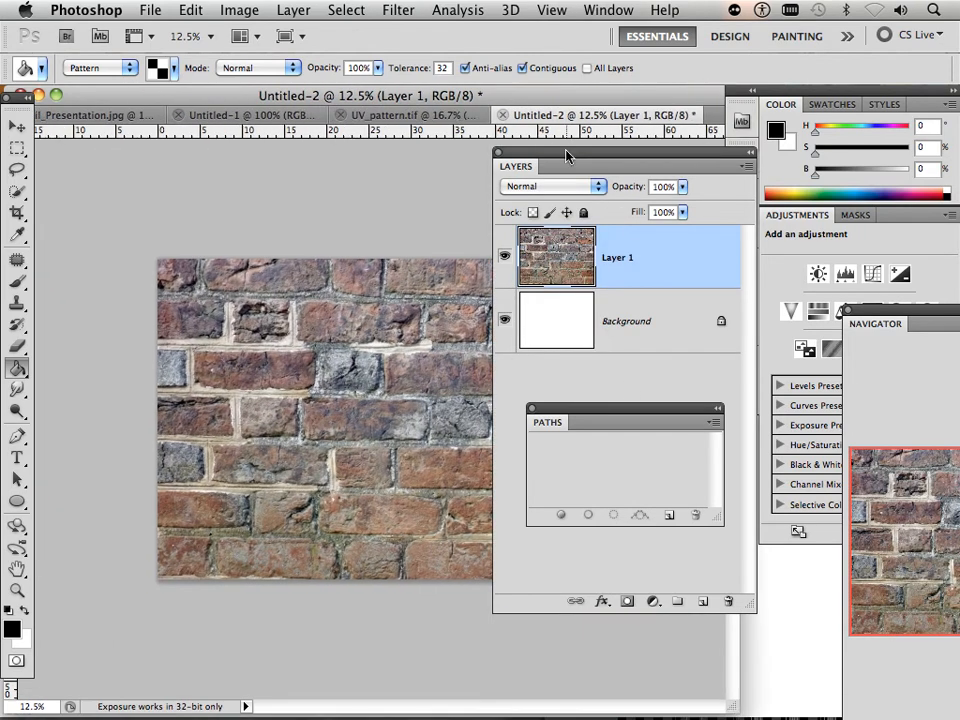
{"action": "left_click_drag", "start_coordinate": [566, 155], "coordinate": [659, 342]}
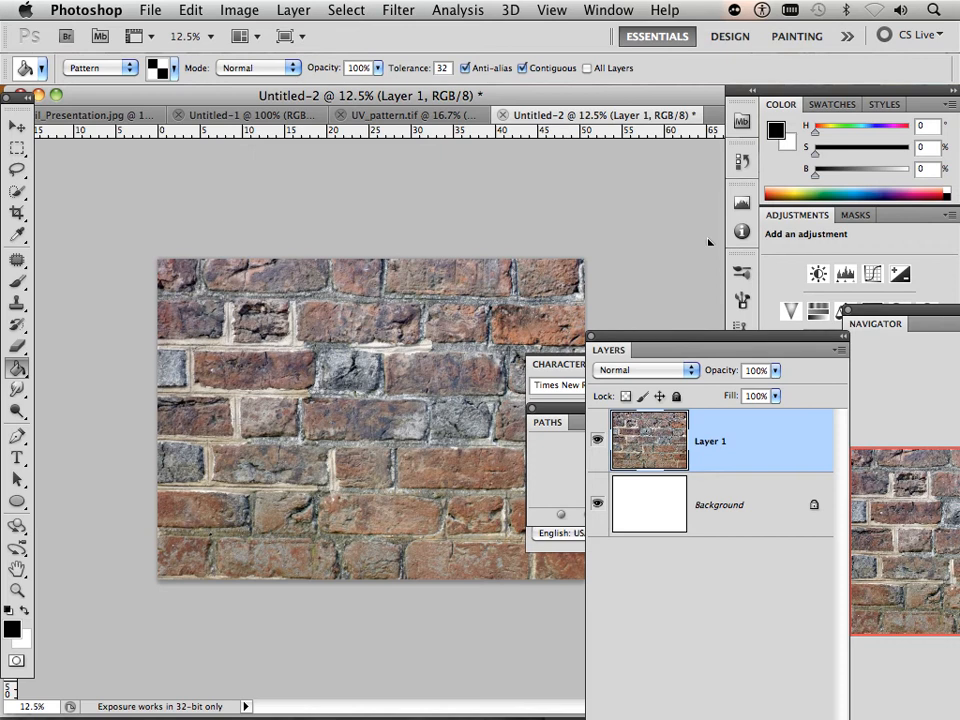
{"action": "left_click", "coordinate": [609, 14]}
{"action": "mouse_move", "coordinate": [614, 54]}
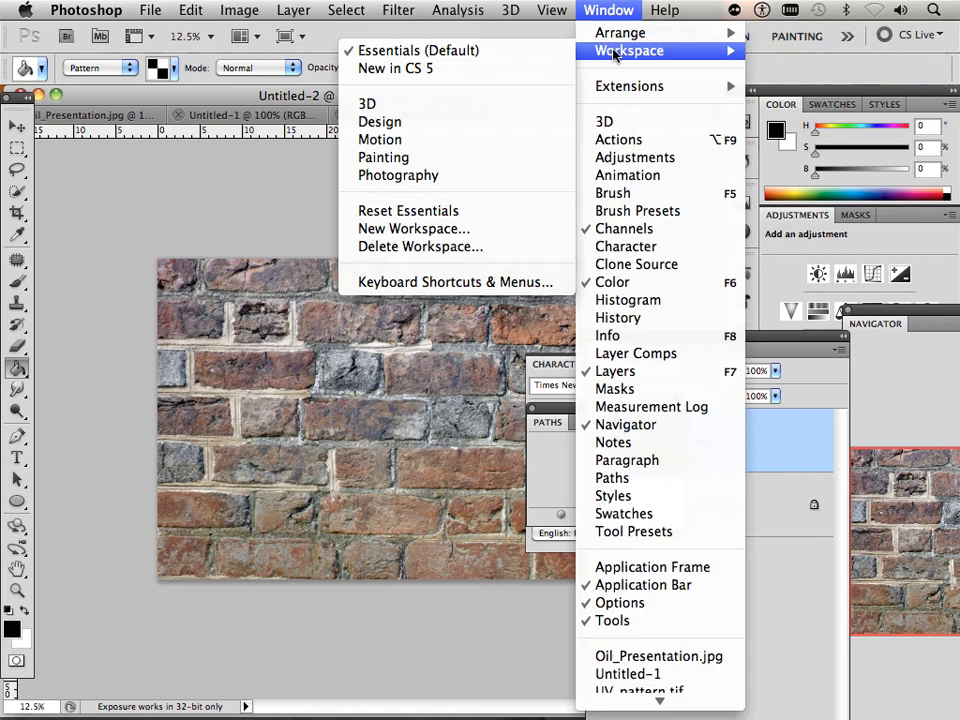
{"action": "left_click", "coordinate": [417, 212]}
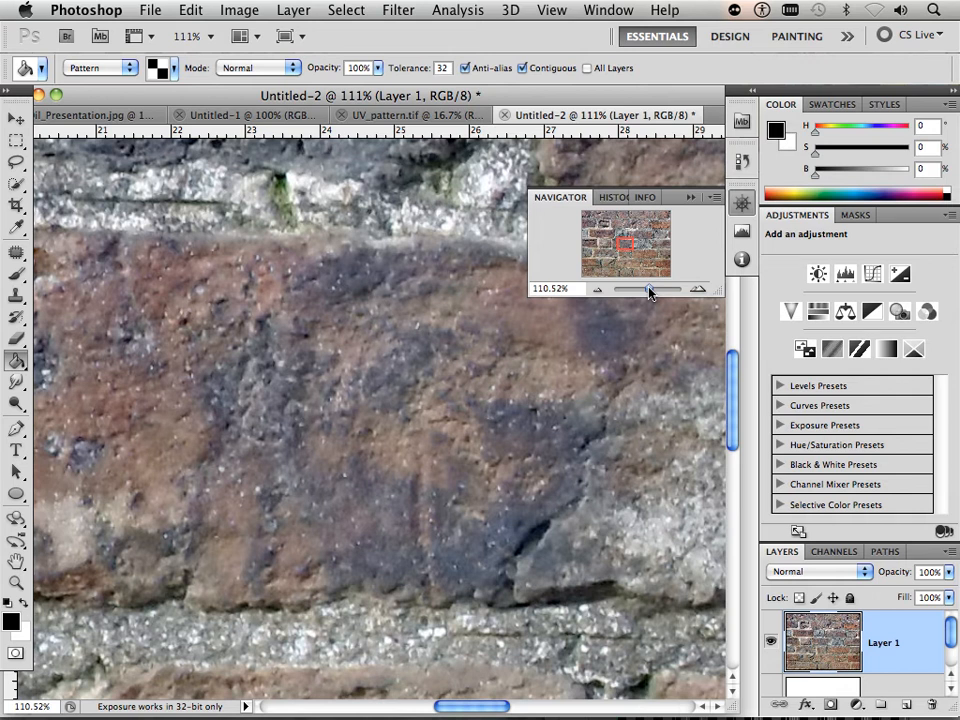
Open the Smart Sharpen filter for the brick layer and set its radius to 2.3 px
{"action": "left_click_drag", "start_coordinate": [650, 290], "coordinate": [645, 290]}
{"action": "left_click", "coordinate": [394, 8]}
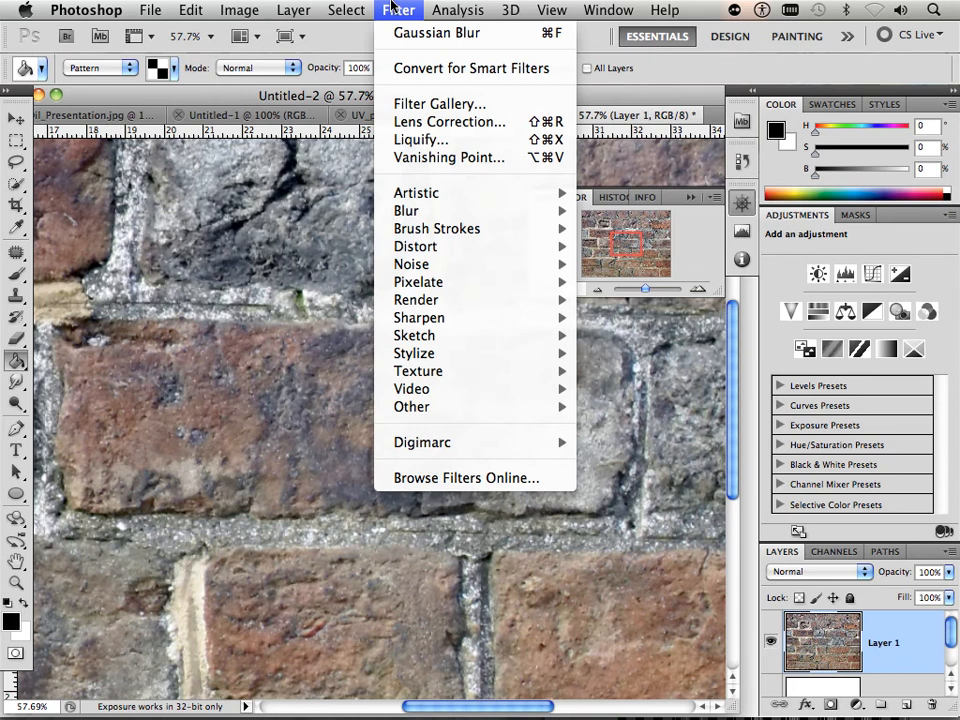
{"action": "mouse_move", "coordinate": [545, 318]}
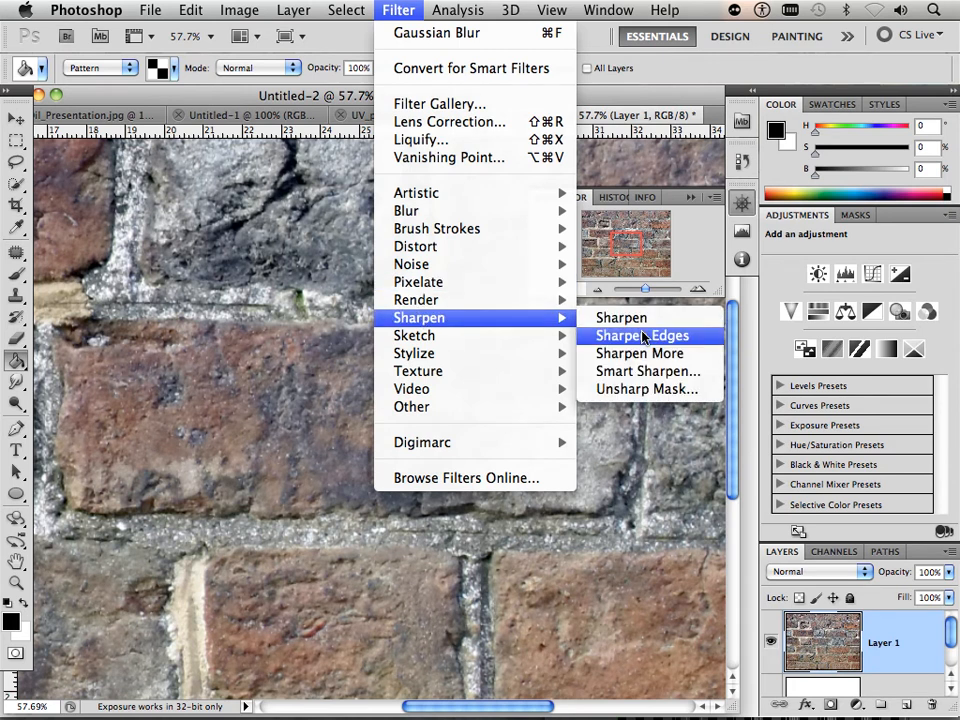
{"action": "left_click", "coordinate": [650, 372]}
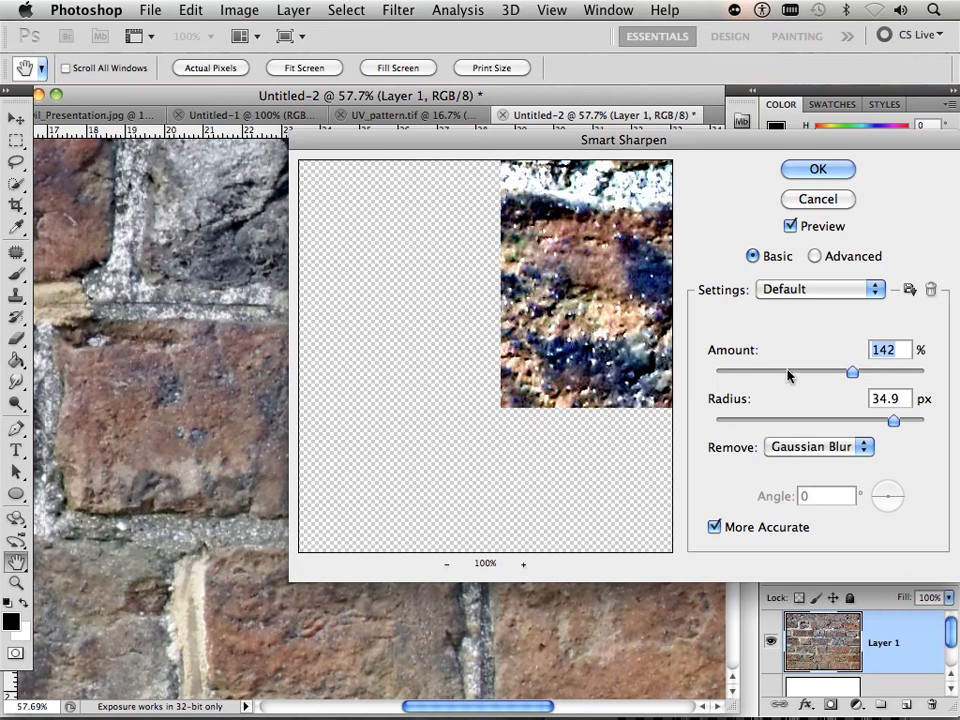
{"action": "left_click_drag", "start_coordinate": [852, 372], "coordinate": [756, 373]}
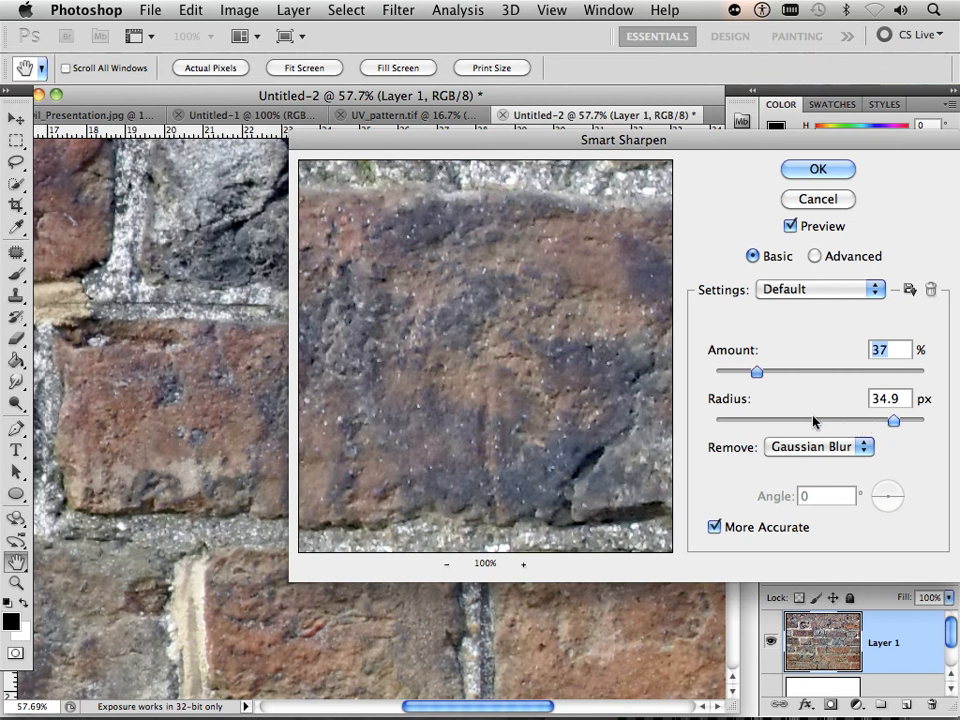
{"action": "left_click_drag", "start_coordinate": [756, 372], "coordinate": [784, 422]}
{"action": "left_click_drag", "start_coordinate": [880, 421], "coordinate": [813, 421]}
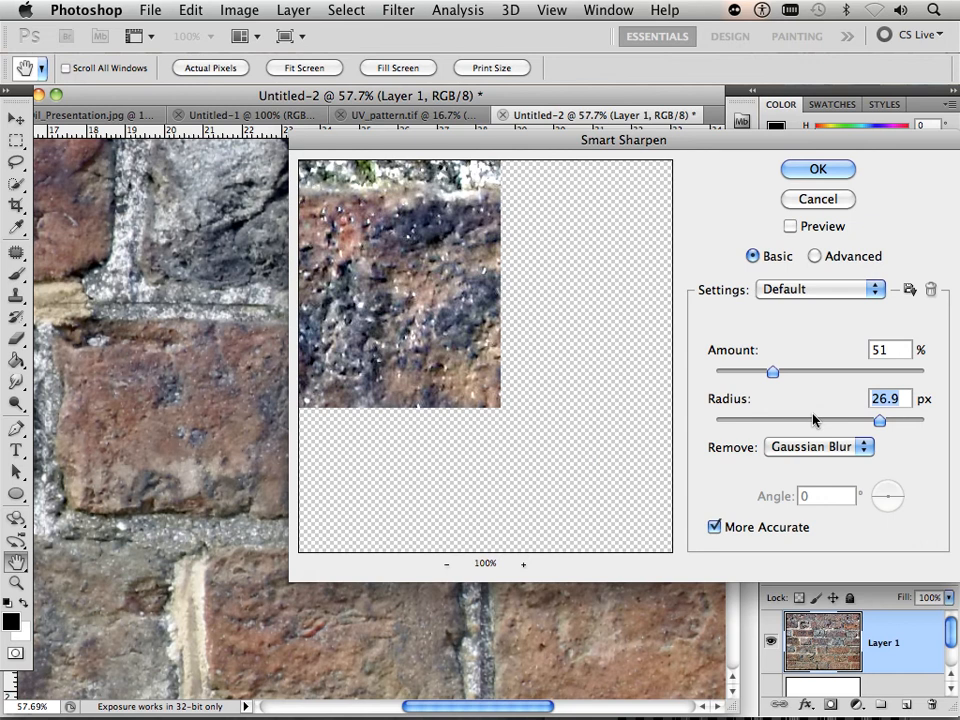
{"action": "left_click_drag", "start_coordinate": [813, 421], "coordinate": [770, 421]}
Set the Smart Sharpen amount to 32%, check several areas of the brick in the preview, and apply the filter
{"action": "left_click_drag", "start_coordinate": [772, 372], "coordinate": [741, 372]}
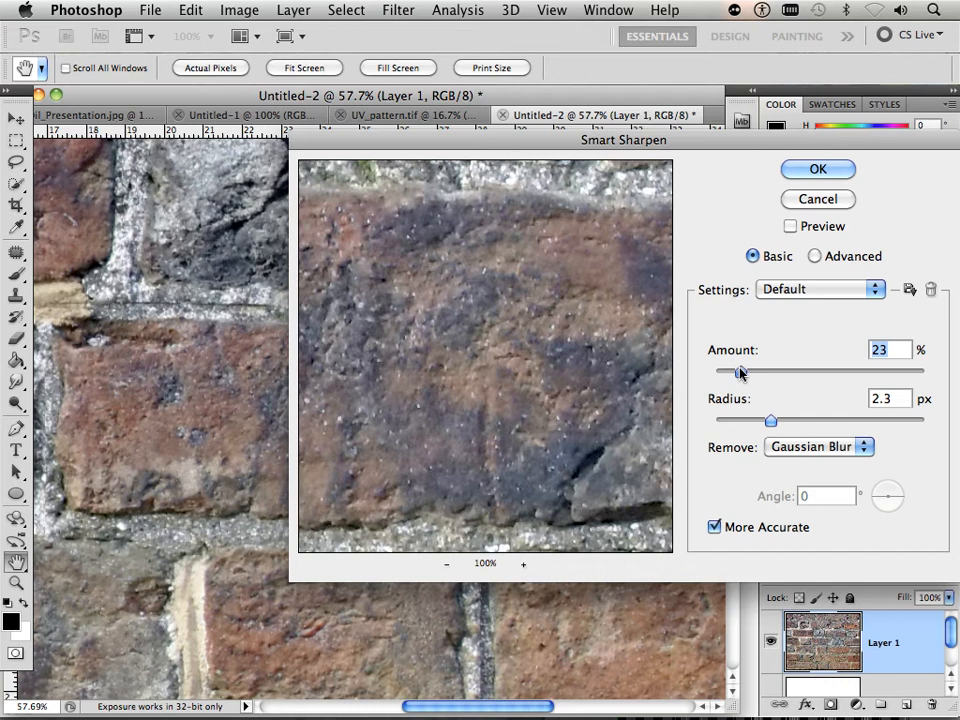
{"action": "left_click_drag", "start_coordinate": [741, 372], "coordinate": [751, 372]}
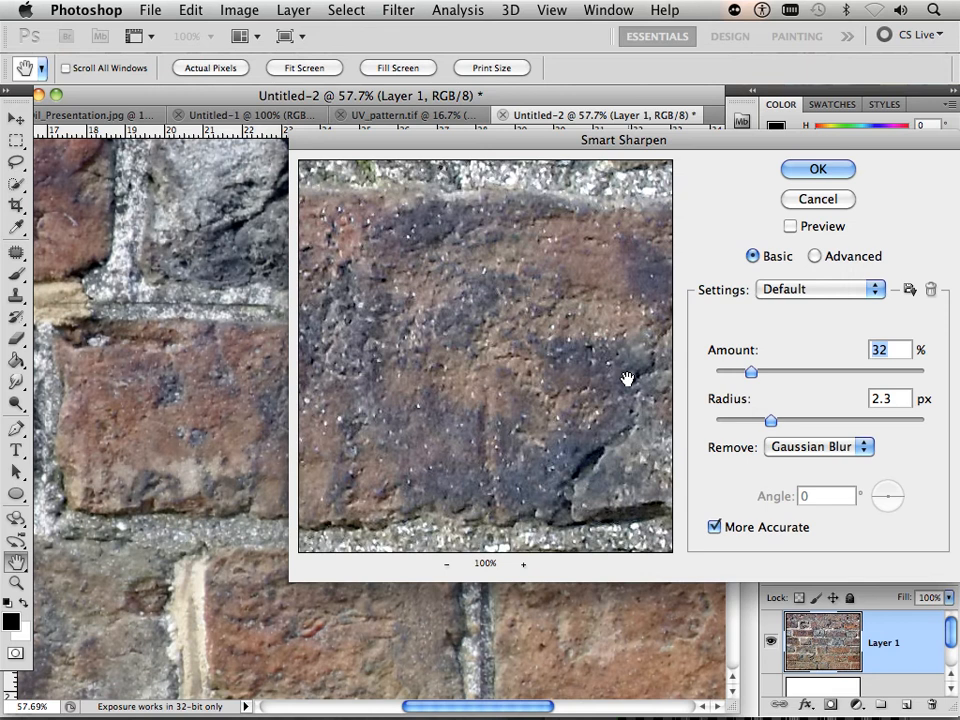
{"action": "left_click_drag", "start_coordinate": [627, 379], "coordinate": [480, 311]}
{"action": "left_click_drag", "start_coordinate": [604, 379], "coordinate": [553, 478]}
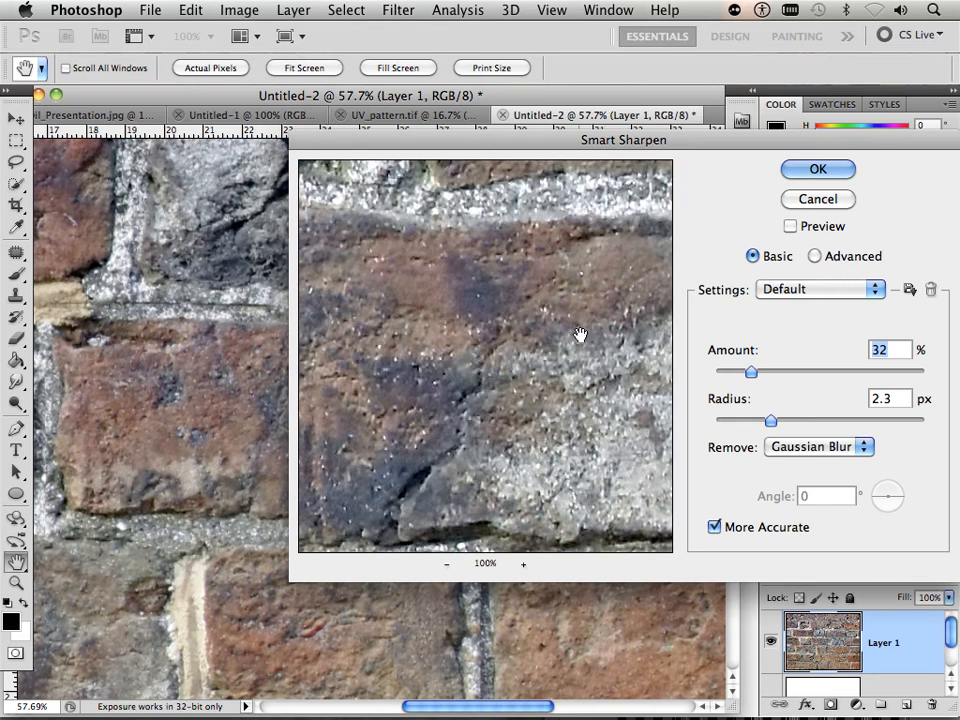
{"action": "mouse_move", "coordinate": [574, 315]}
{"action": "left_mouse_down"}
{"action": "mouse_move", "coordinate": [564, 388]}
{"action": "mouse_move", "coordinate": [566, 332]}
{"action": "left_mouse_up"}
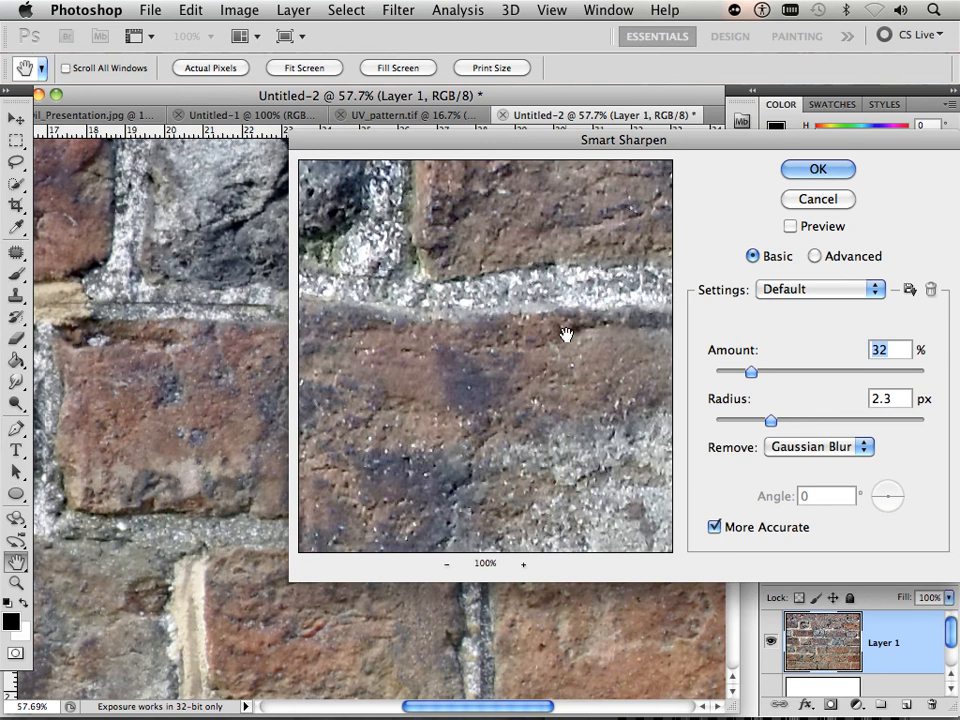
{"action": "left_click", "coordinate": [812, 170]}
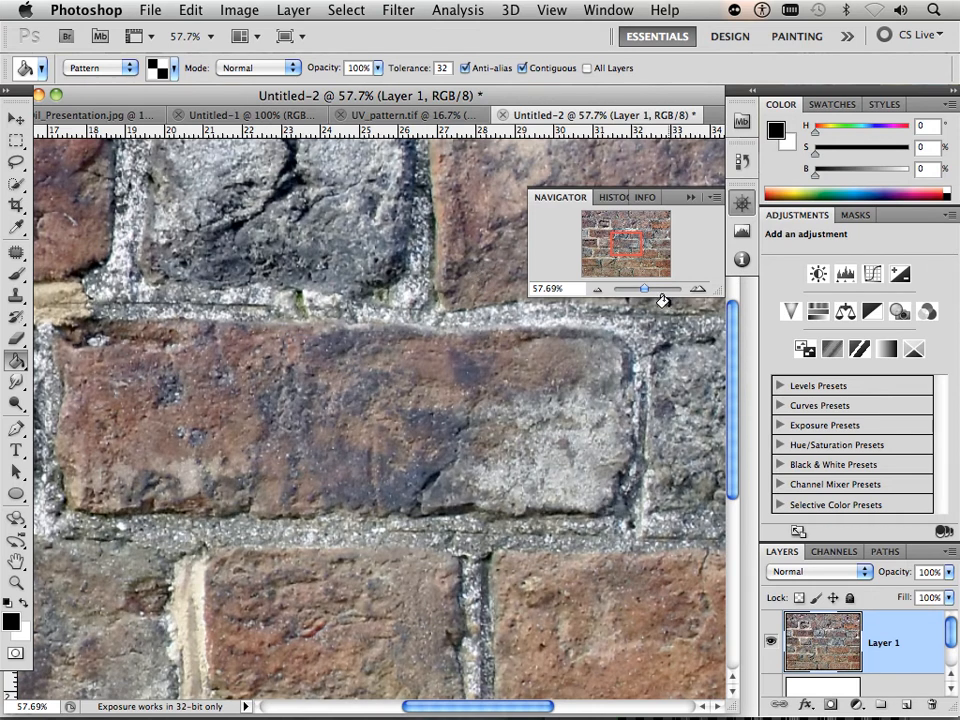
Switch to the Polygonal Lasso tool with the brick wall zoomed out
{"action": "mouse_move", "coordinate": [646, 292]}
{"action": "left_mouse_down"}
{"action": "mouse_move", "coordinate": [634, 292]}
{"action": "mouse_move", "coordinate": [642, 292]}
{"action": "left_mouse_up"}
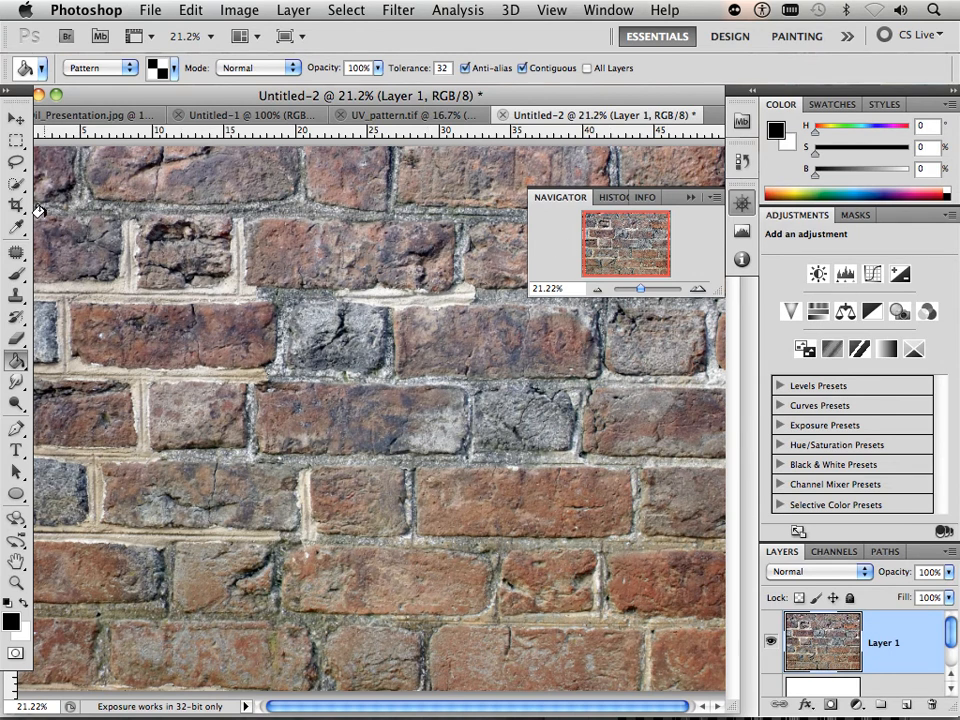
{"action": "left_click", "coordinate": [18, 164]}
{"action": "left_click", "coordinate": [100, 177]}
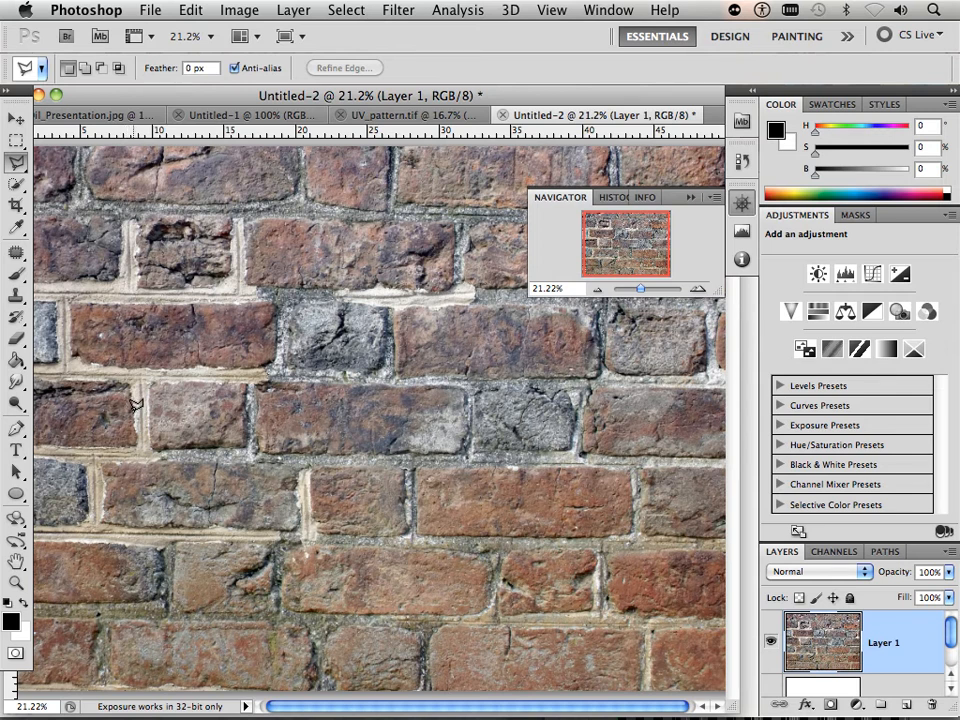
{"action": "left_click", "coordinate": [127, 200]}
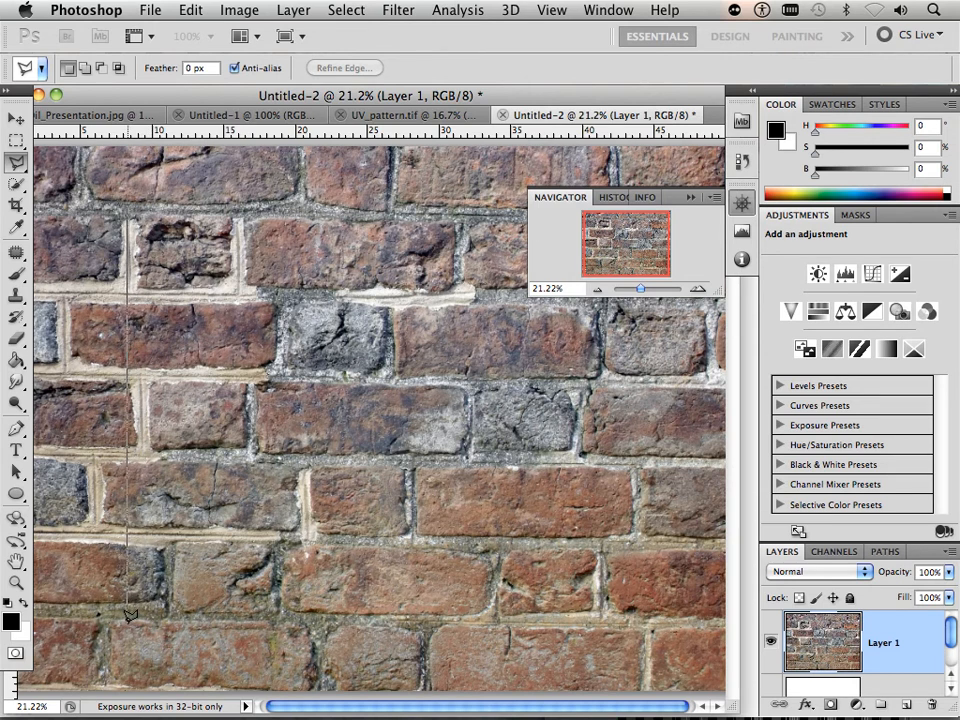
{"action": "left_click", "coordinate": [127, 201]}
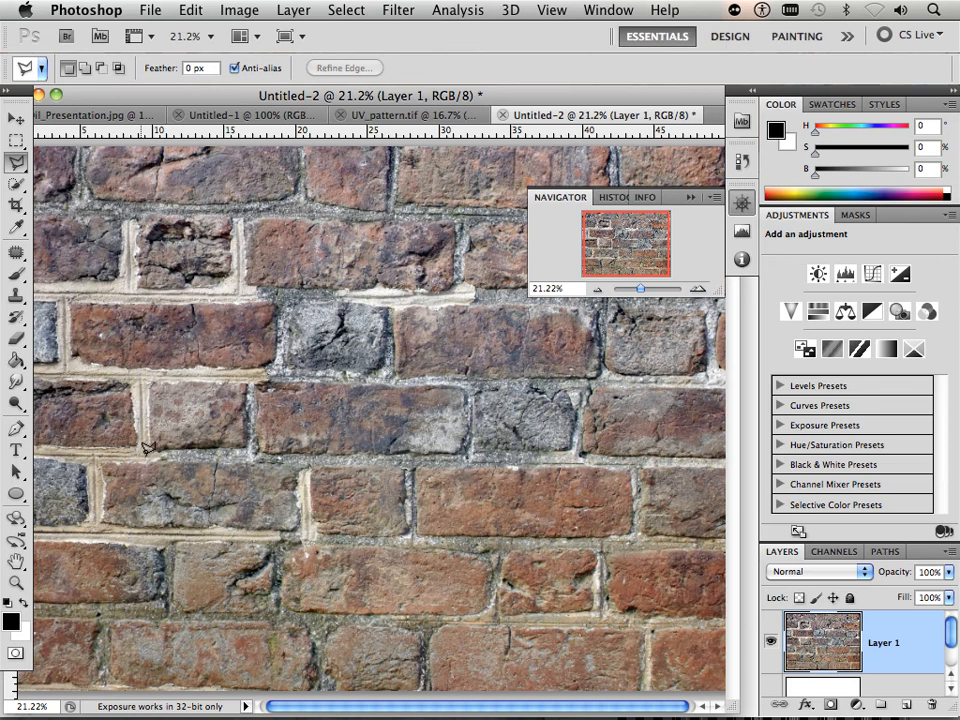
{"action": "left_click", "coordinate": [131, 200]}
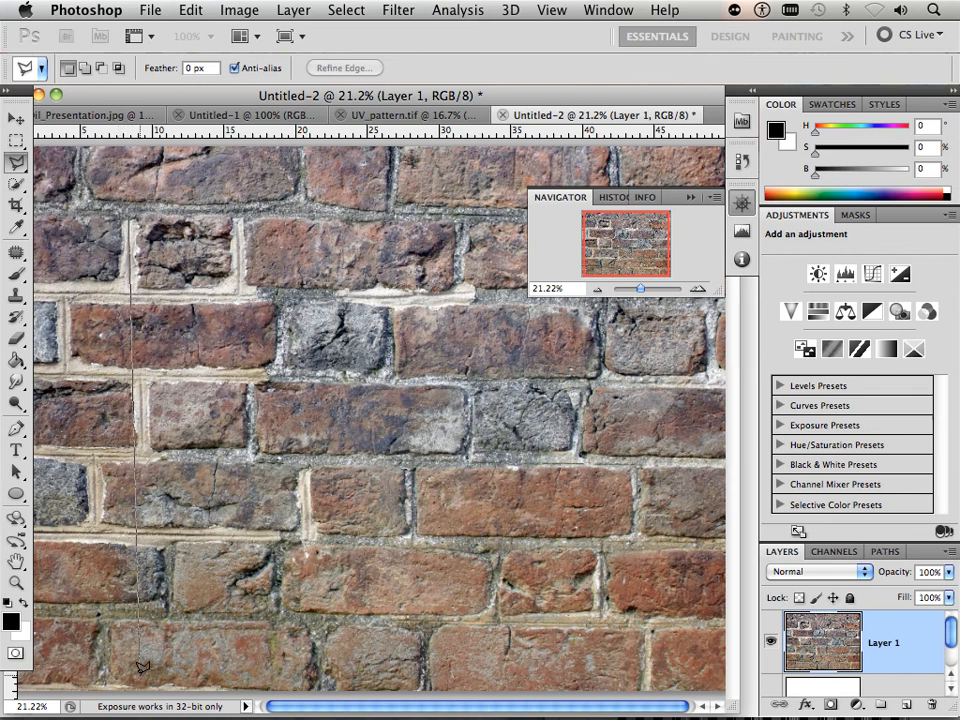
{"action": "key", "text": "Escape"}
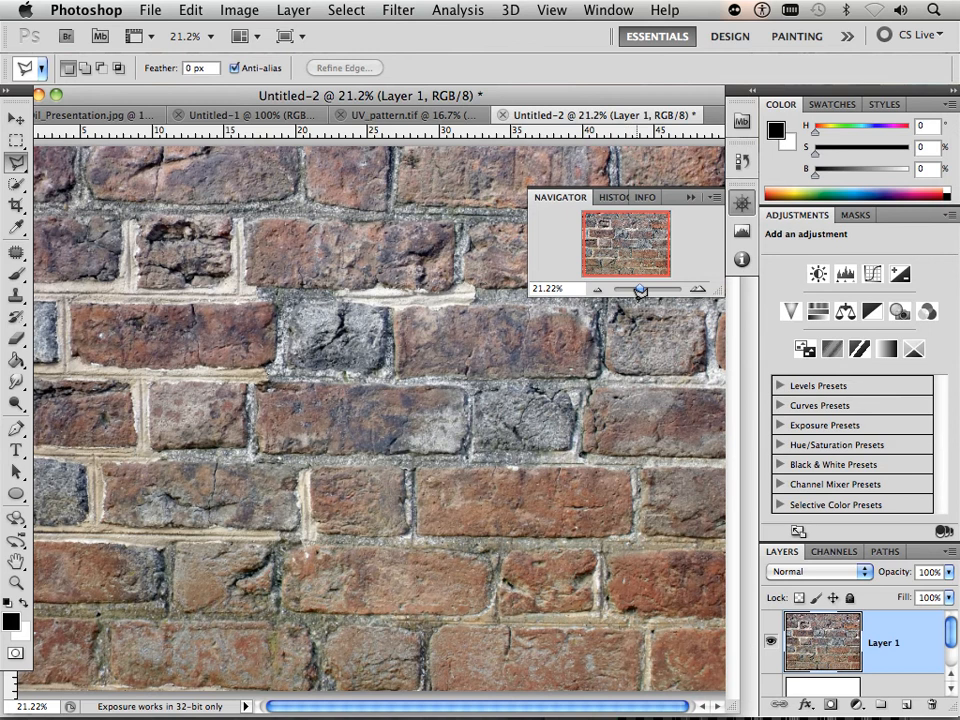
Outline a roughly rectangular block of five brick rows along the mortar lines with the Polygonal Lasso and crop the image to it
{"action": "left_click_drag", "start_coordinate": [640, 289], "coordinate": [639, 288]}
{"action": "left_click", "coordinate": [207, 287]}
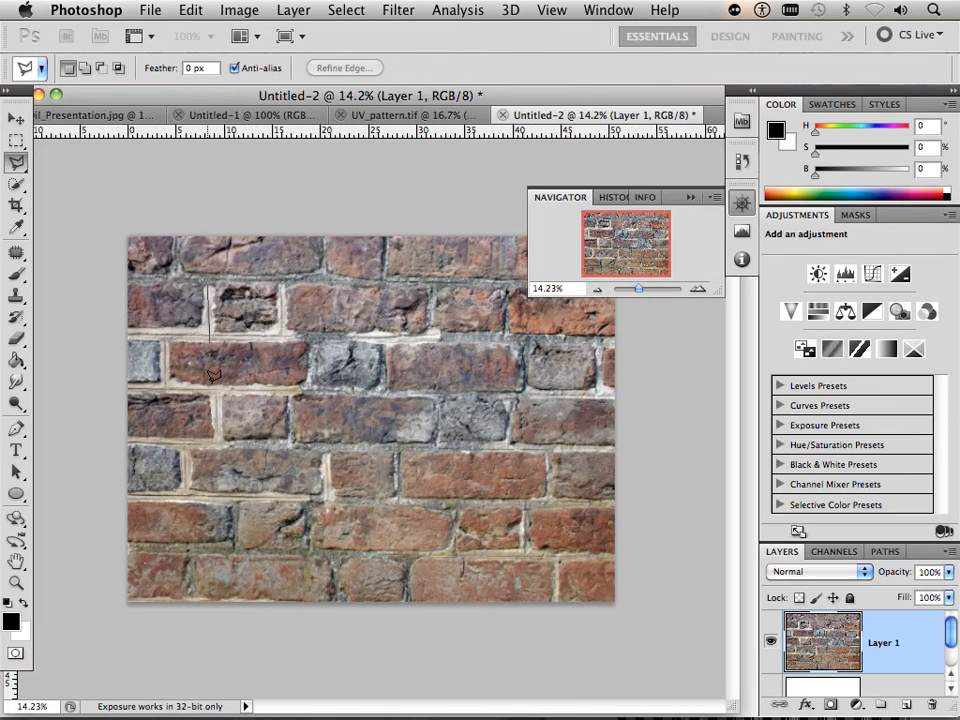
{"action": "left_click", "coordinate": [208, 543]}
{"action": "left_click", "coordinate": [528, 548]}
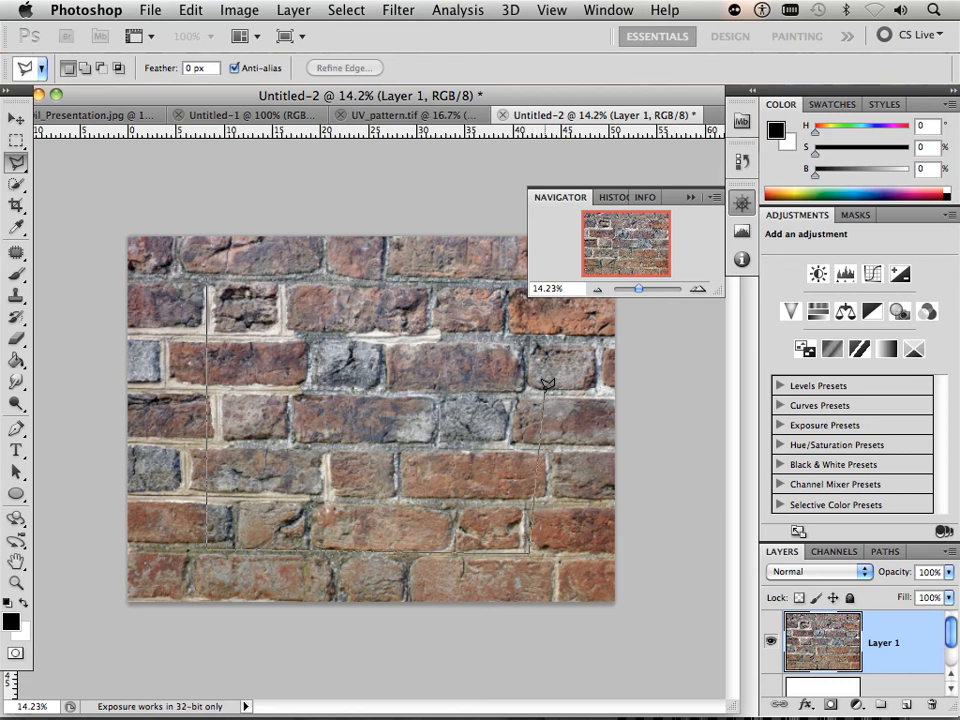
{"action": "left_click", "coordinate": [528, 275]}
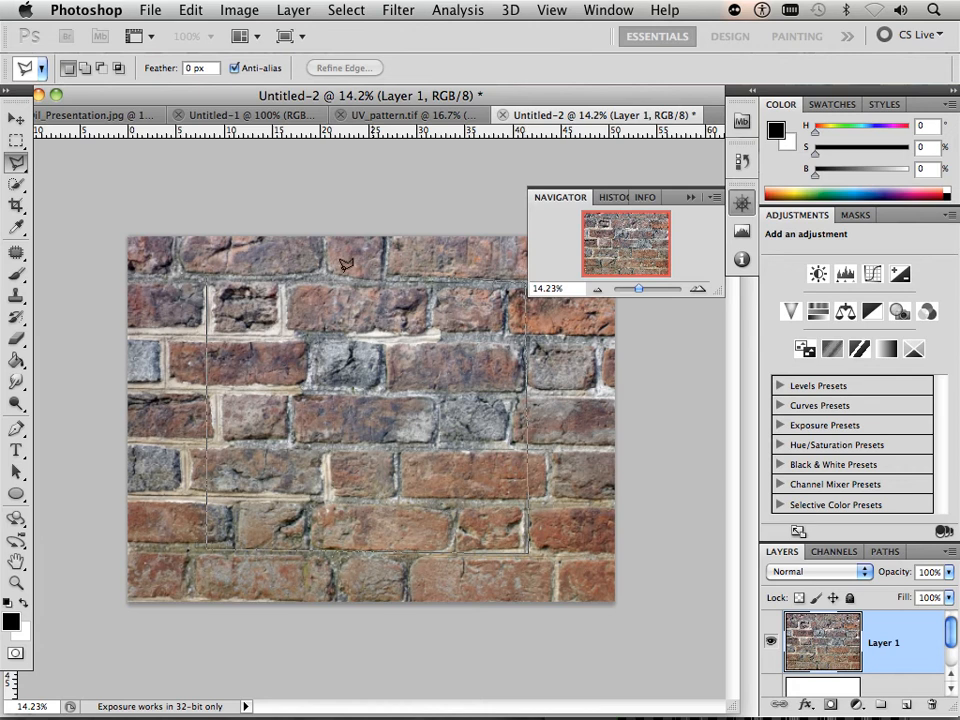
{"action": "left_click", "coordinate": [208, 280]}
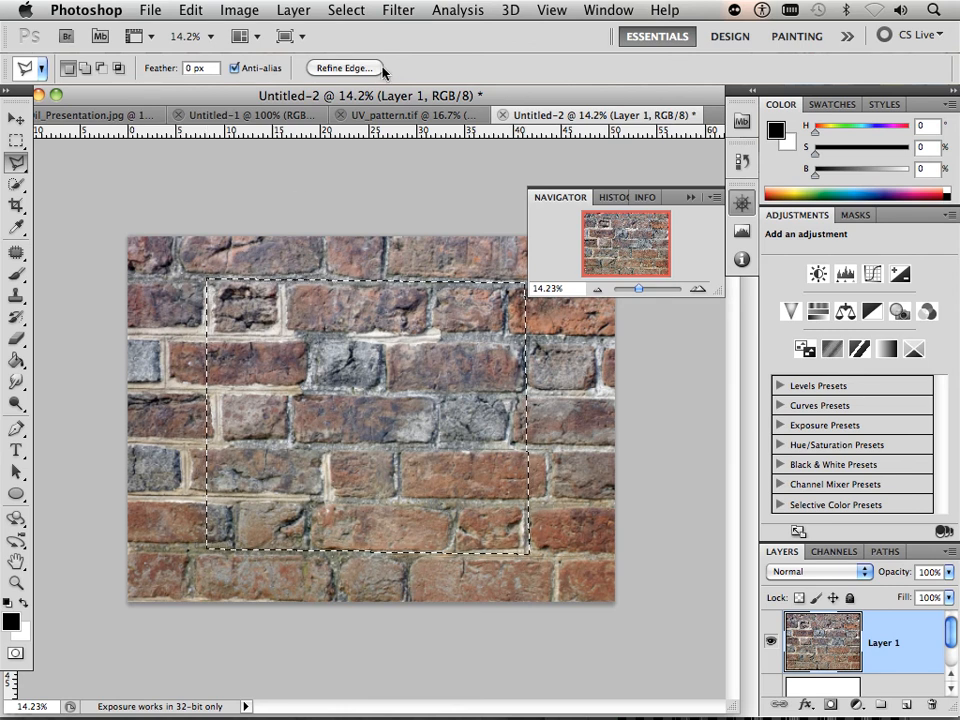
{"action": "left_click", "coordinate": [246, 11]}
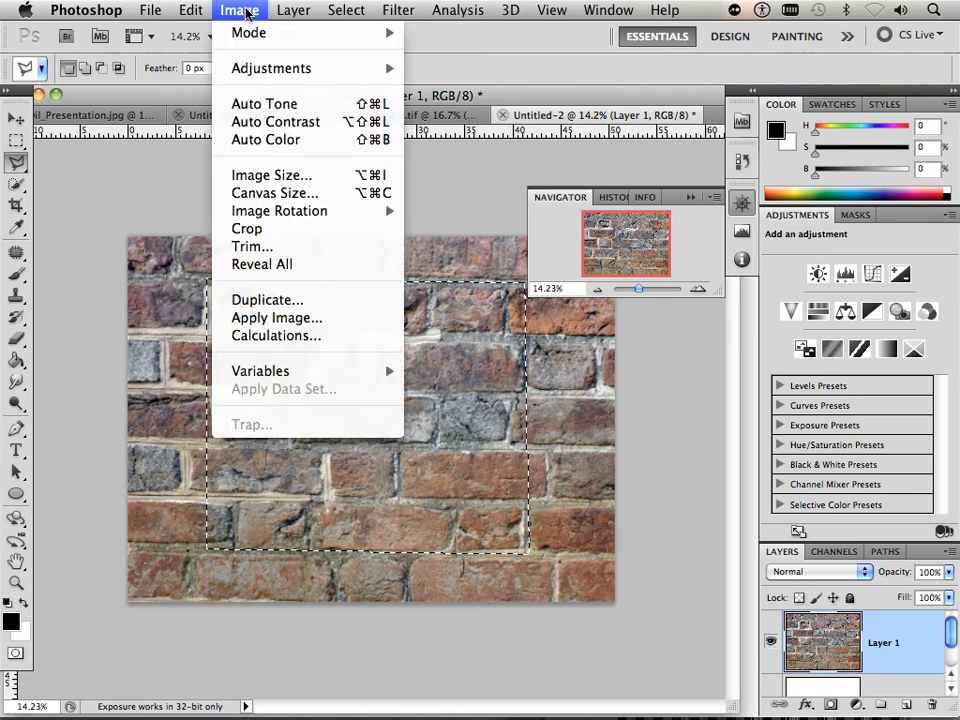
{"action": "left_click", "coordinate": [256, 229]}
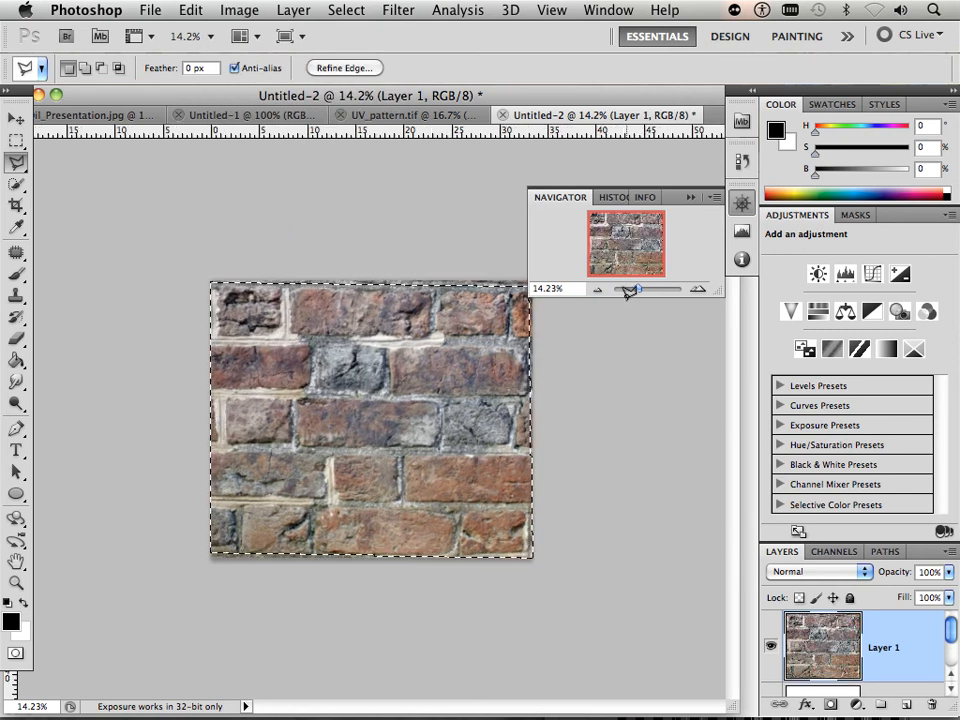
Check the cropped brick image's pixel dimensions without changing them
{"action": "left_click_drag", "start_coordinate": [640, 296], "coordinate": [296, 154]}
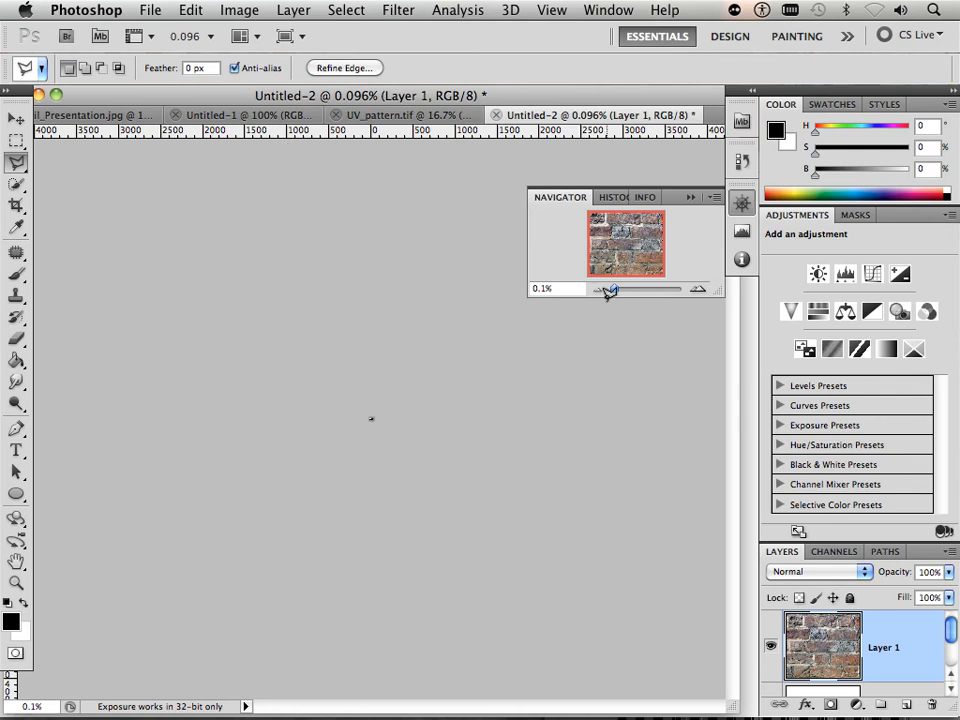
{"action": "left_click_drag", "start_coordinate": [614, 291], "coordinate": [640, 294]}
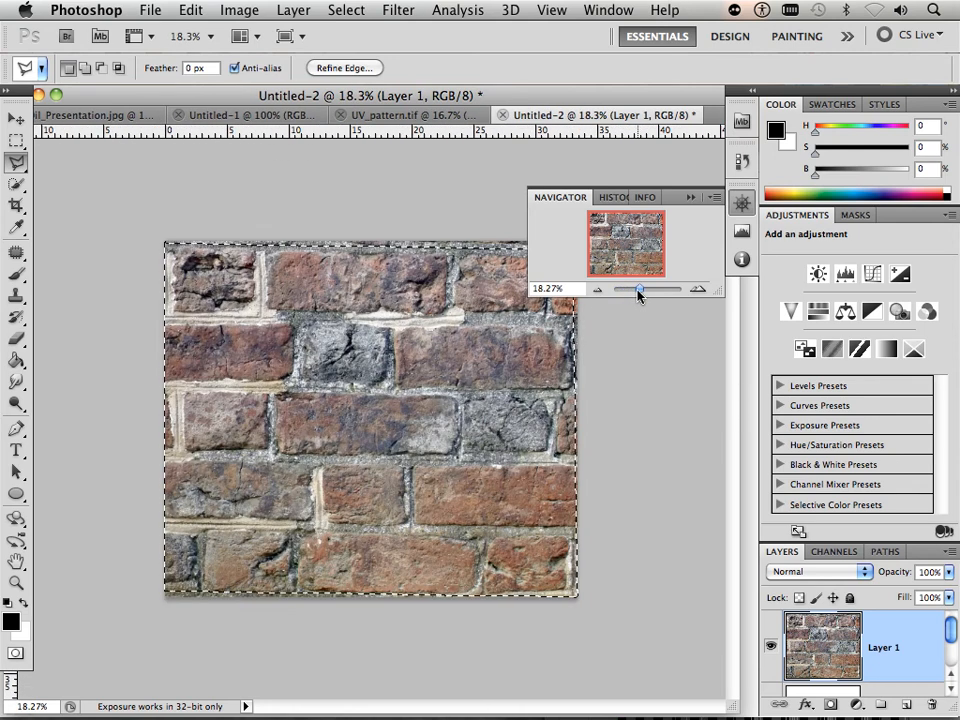
{"action": "left_click", "coordinate": [239, 11]}
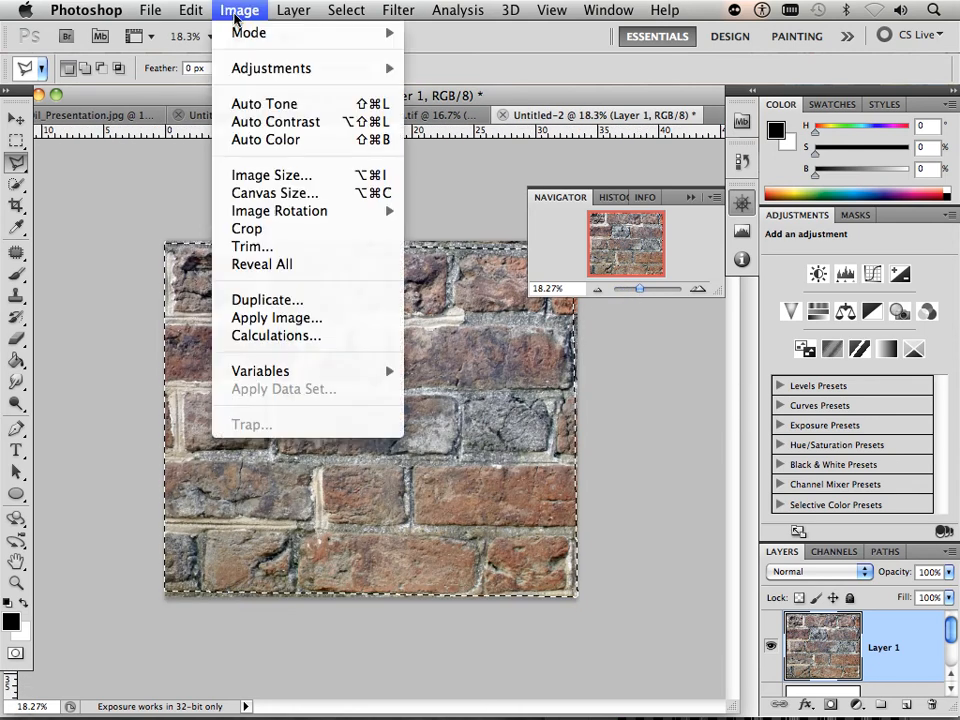
{"action": "left_click", "coordinate": [262, 175]}
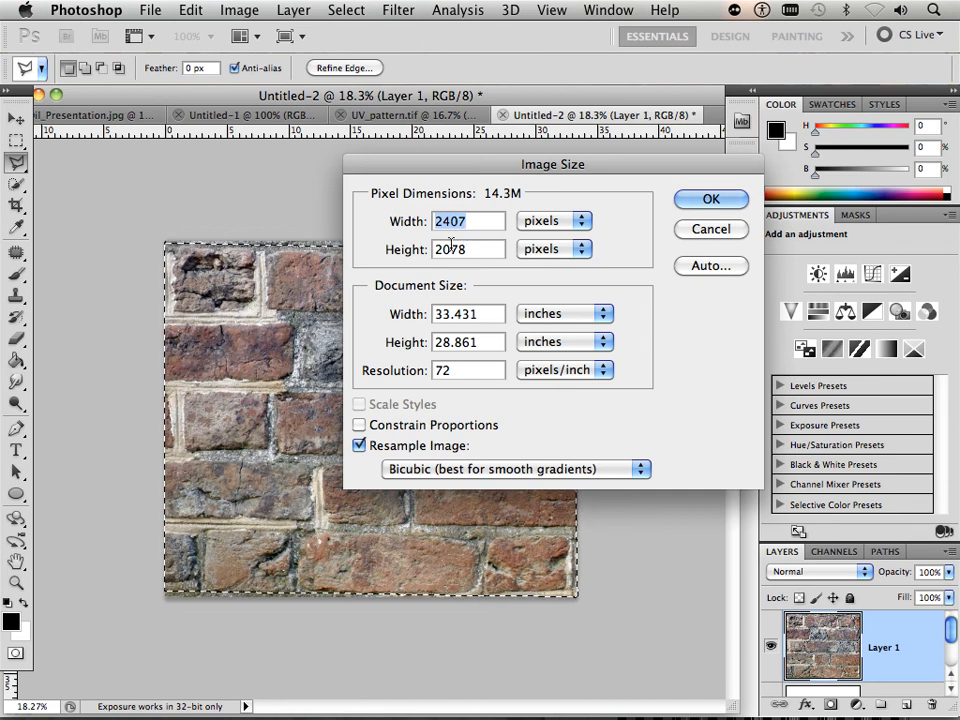
{"action": "left_click", "coordinate": [693, 233]}
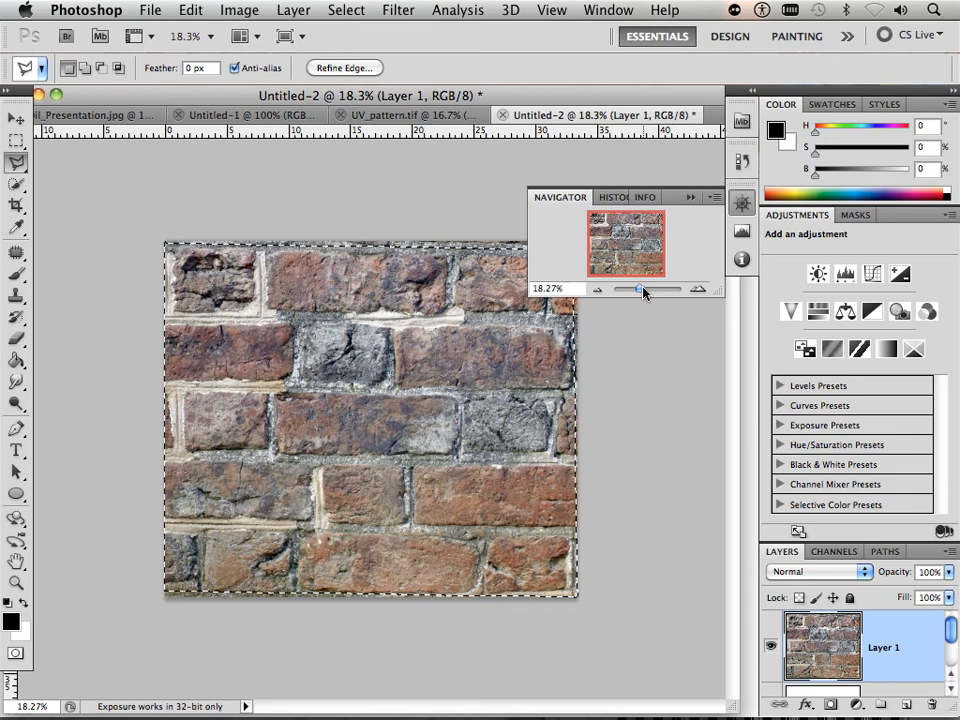
Resize the cropped brick image to 2048 × 2048 pixels without constraining proportions, and collapse the Navigator
{"action": "left_click_drag", "start_coordinate": [640, 289], "coordinate": [640, 291]}
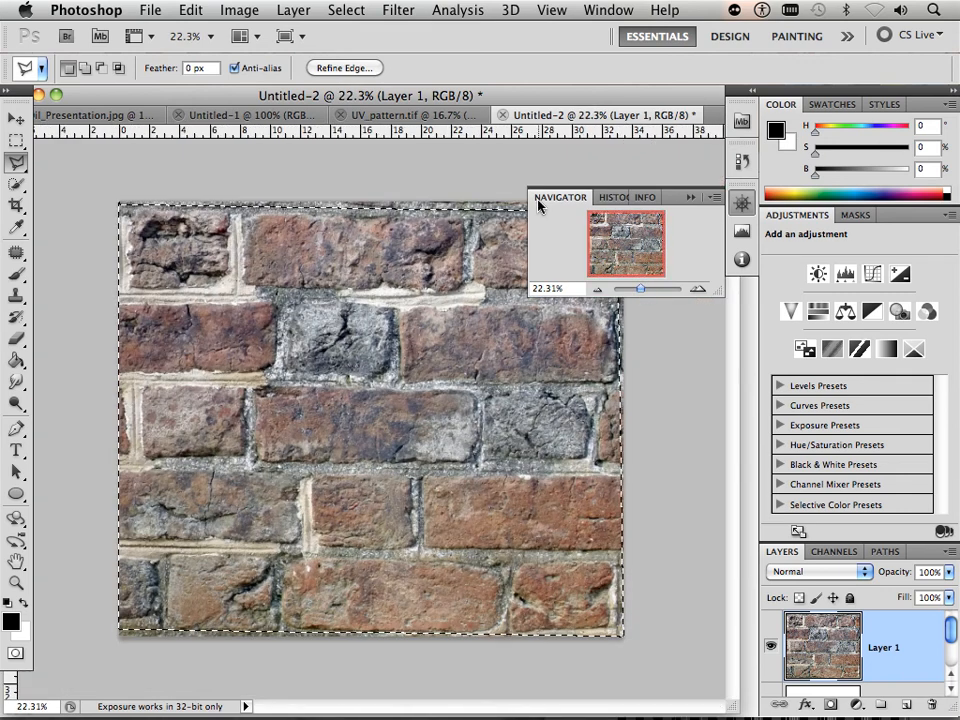
{"action": "left_click", "coordinate": [224, 14]}
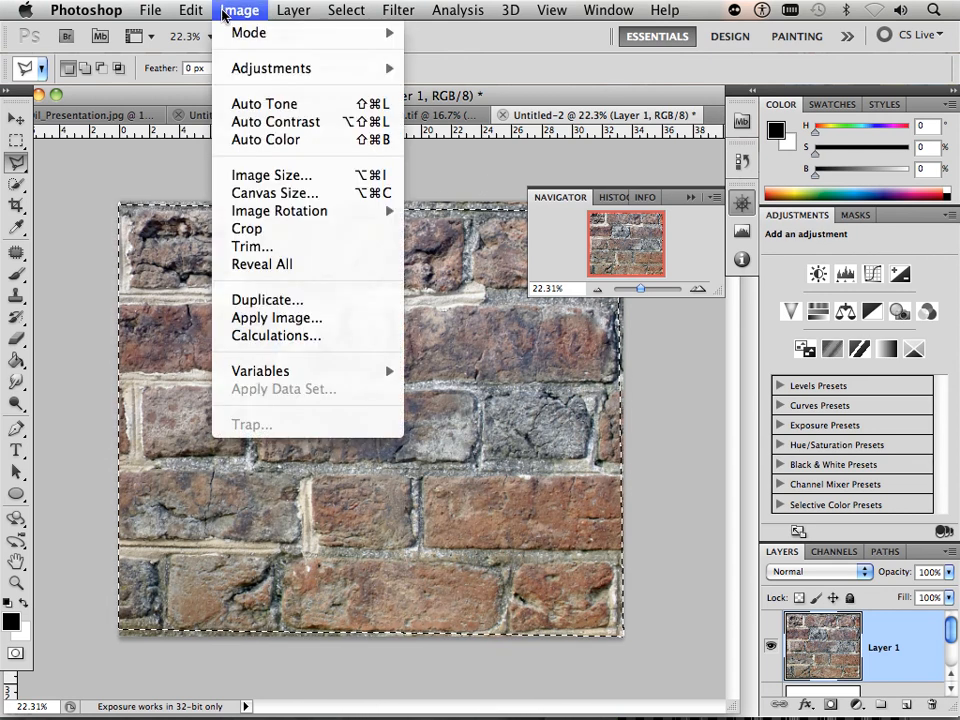
{"action": "left_click", "coordinate": [281, 175]}
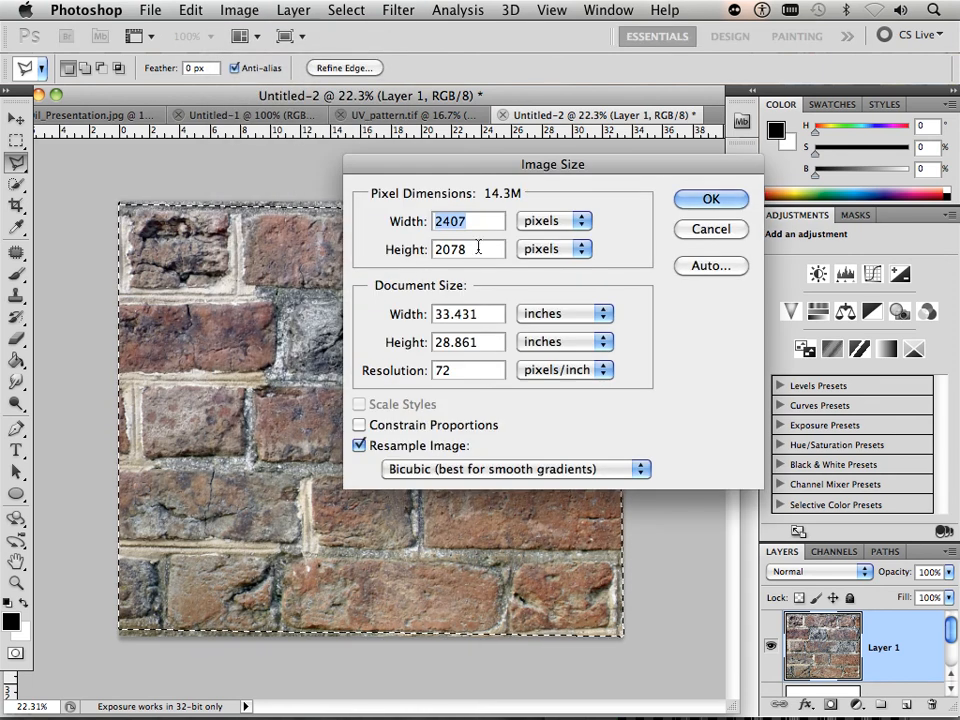
{"action": "left_click_drag", "start_coordinate": [484, 248], "coordinate": [395, 249]}
{"action": "type", "text": "2048"}
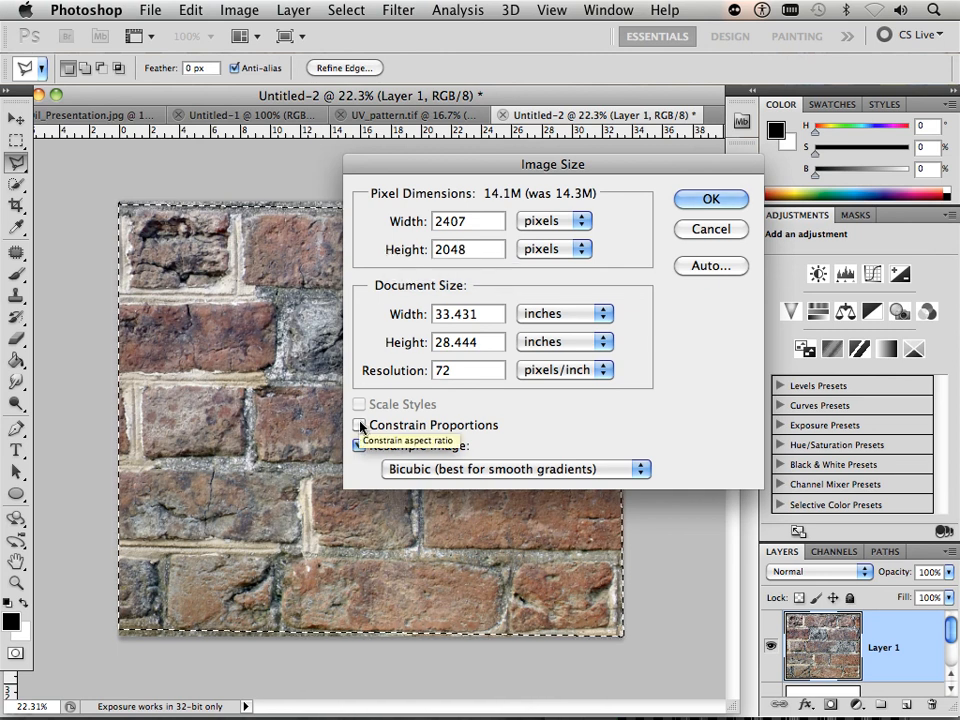
{"action": "left_click_drag", "start_coordinate": [474, 221], "coordinate": [405, 221]}
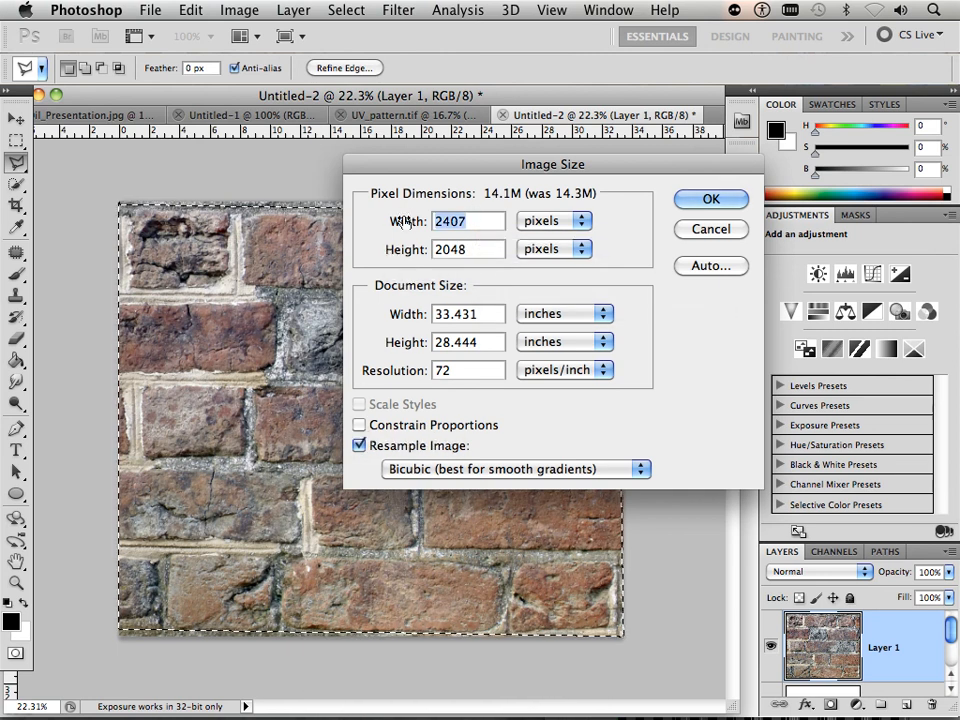
{"action": "type", "text": "2048"}
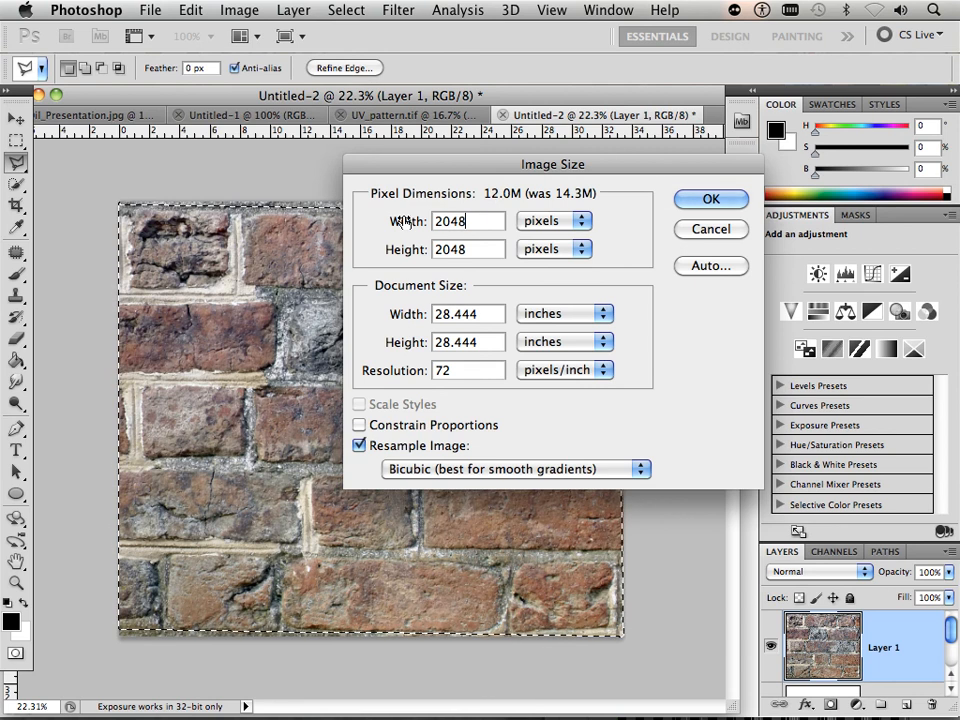
{"action": "left_click", "coordinate": [711, 200]}
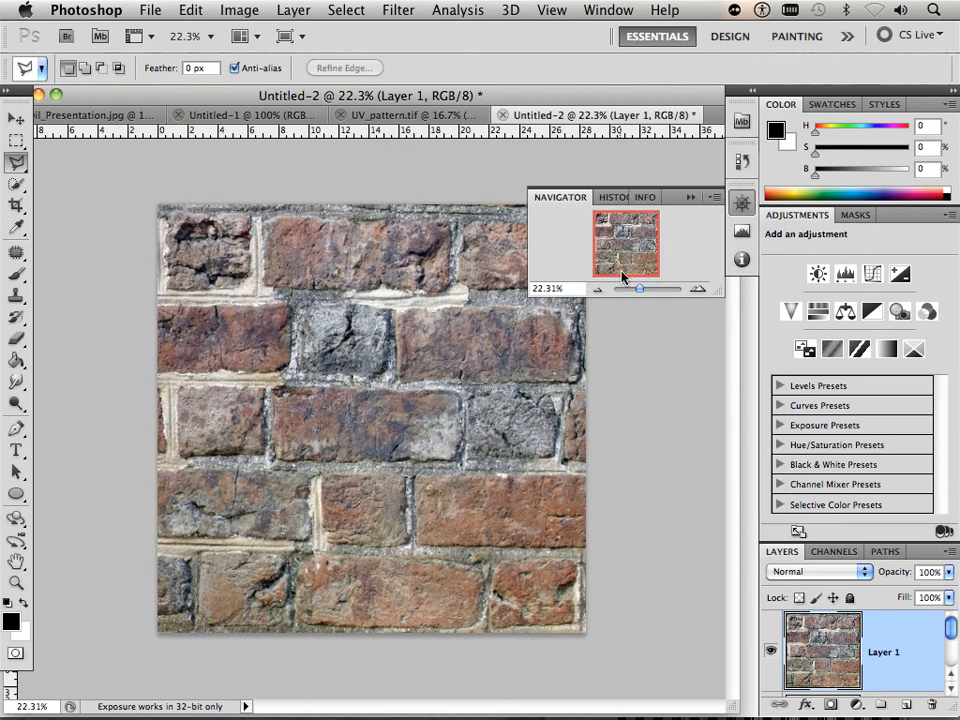
{"action": "left_click_drag", "start_coordinate": [640, 288], "coordinate": [640, 288]}
{"action": "left_click", "coordinate": [691, 198]}
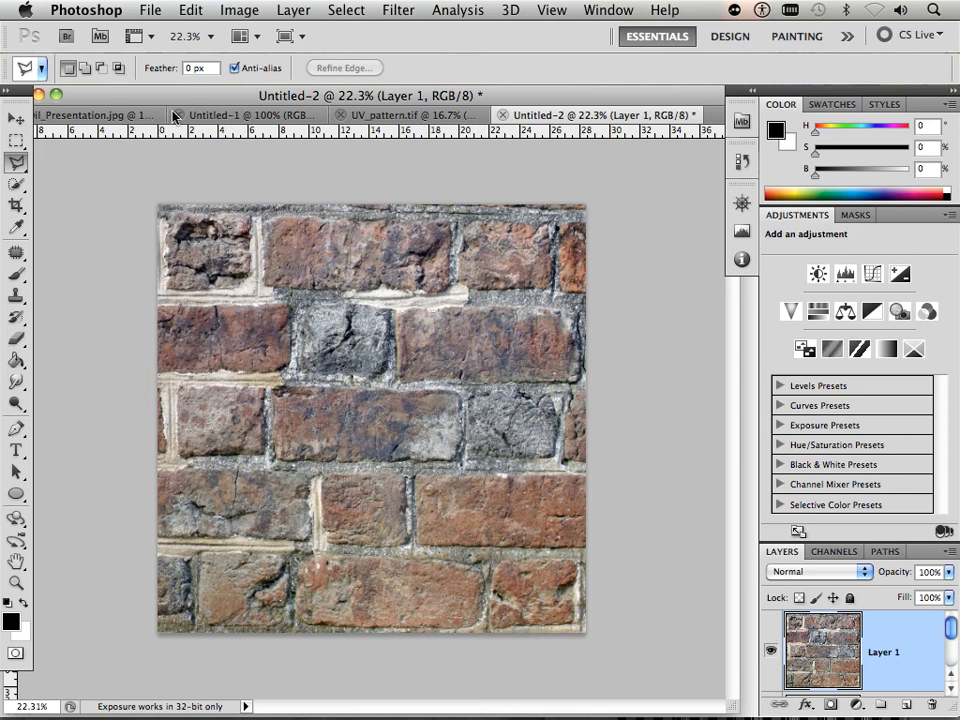
Distort the brick layer to about 103% width and 102% height, stretching its upper-right corner upward and lower-left corner outward, and apply it
{"action": "left_click", "coordinate": [189, 9]}
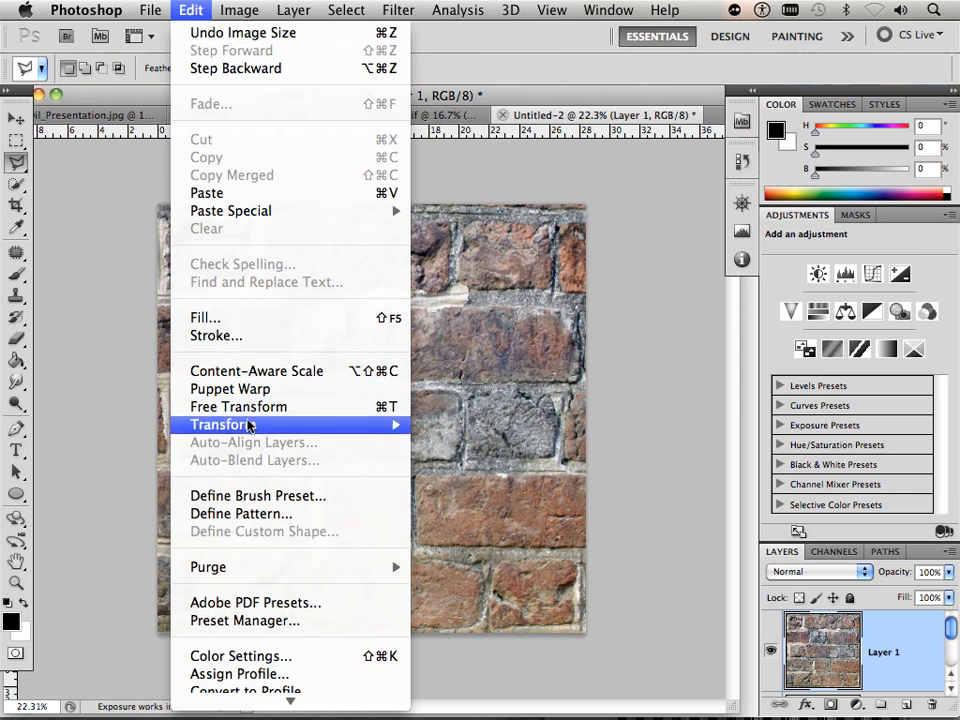
{"action": "mouse_move", "coordinate": [250, 425]}
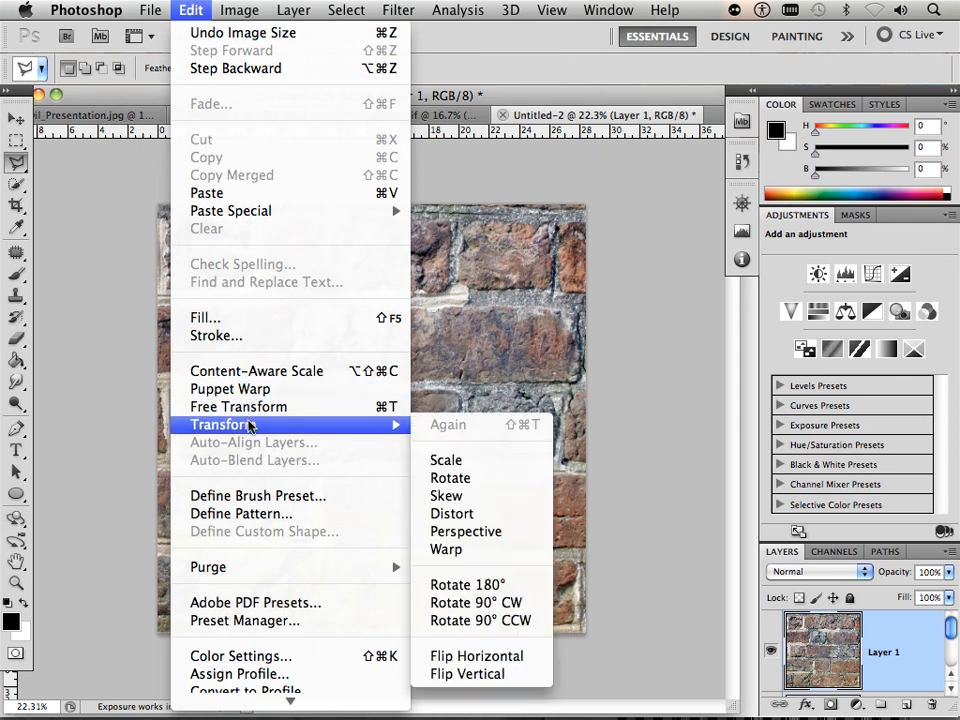
{"action": "left_click", "coordinate": [440, 515]}
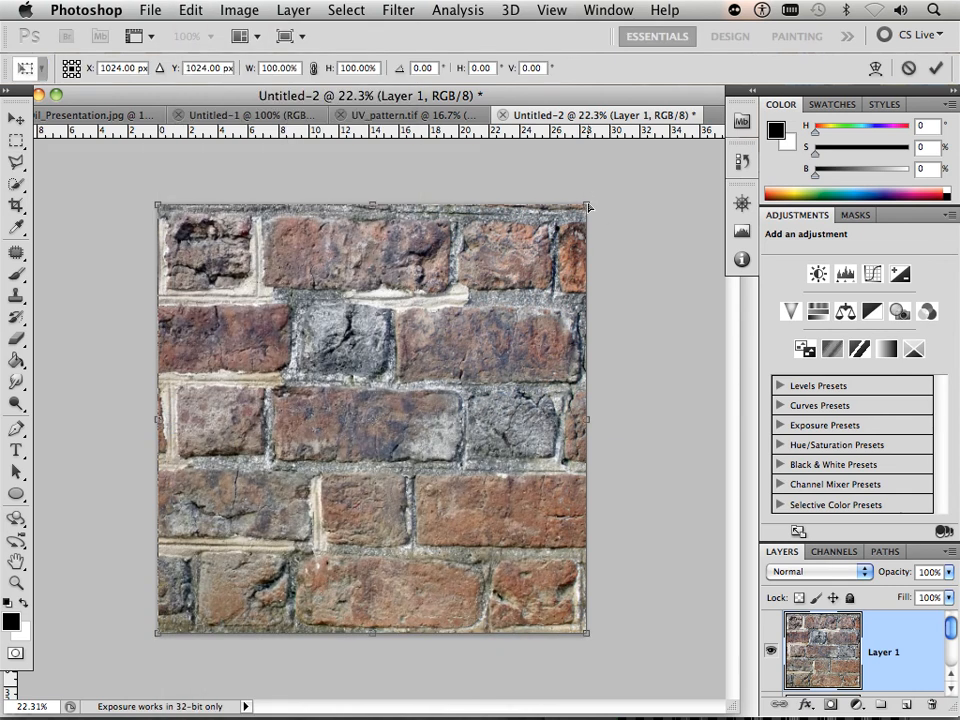
{"action": "left_click_drag", "start_coordinate": [588, 206], "coordinate": [590, 197]}
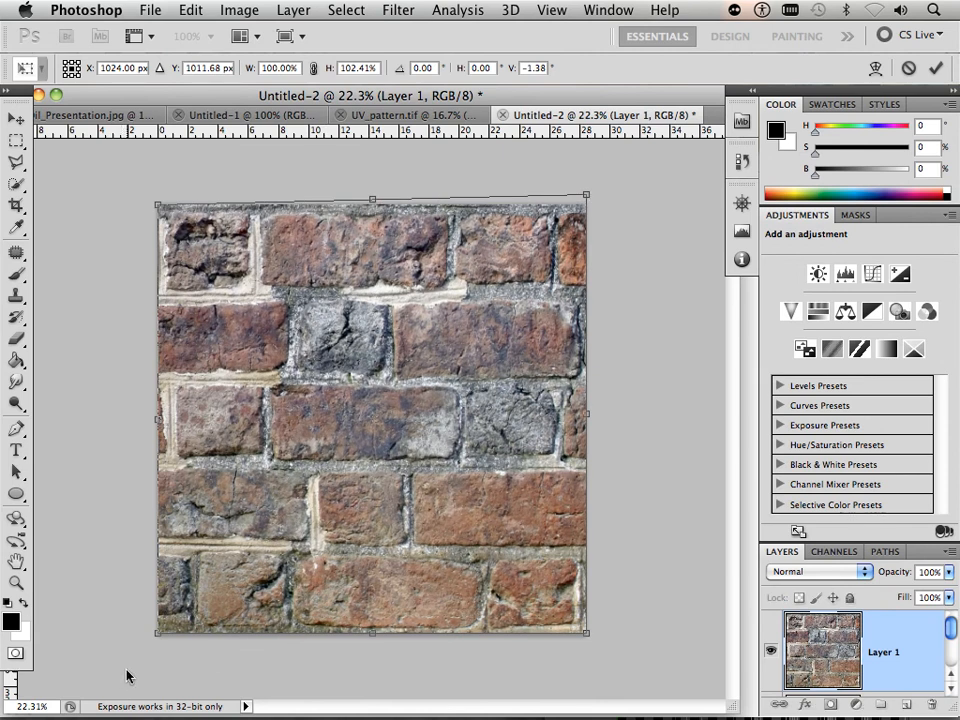
{"action": "left_click_drag", "start_coordinate": [156, 635], "coordinate": [144, 637]}
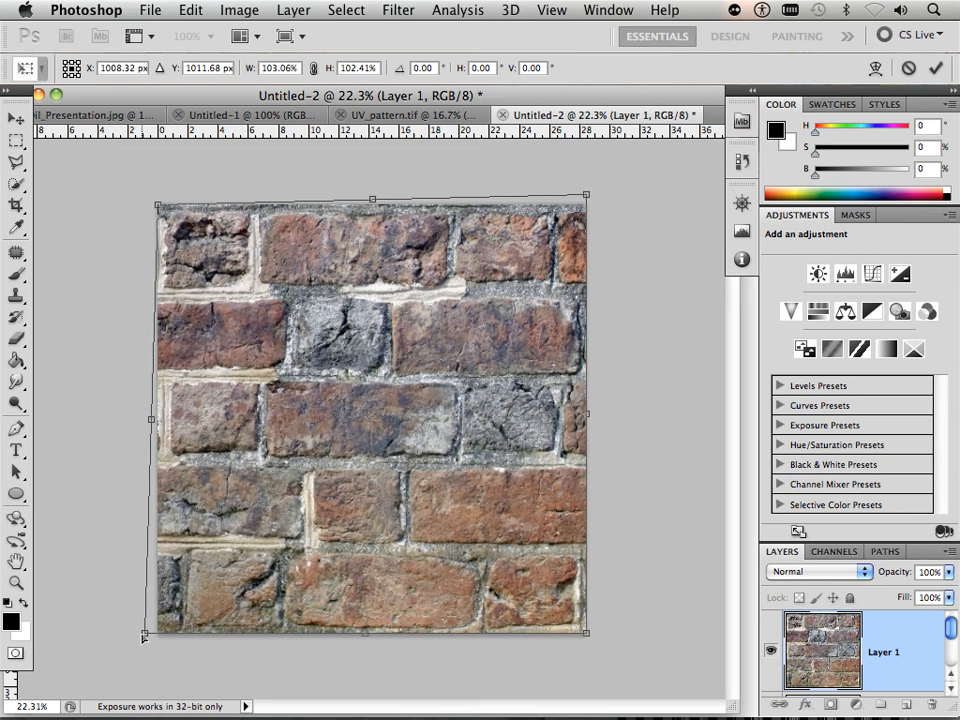
{"action": "left_click", "coordinate": [16, 118]}
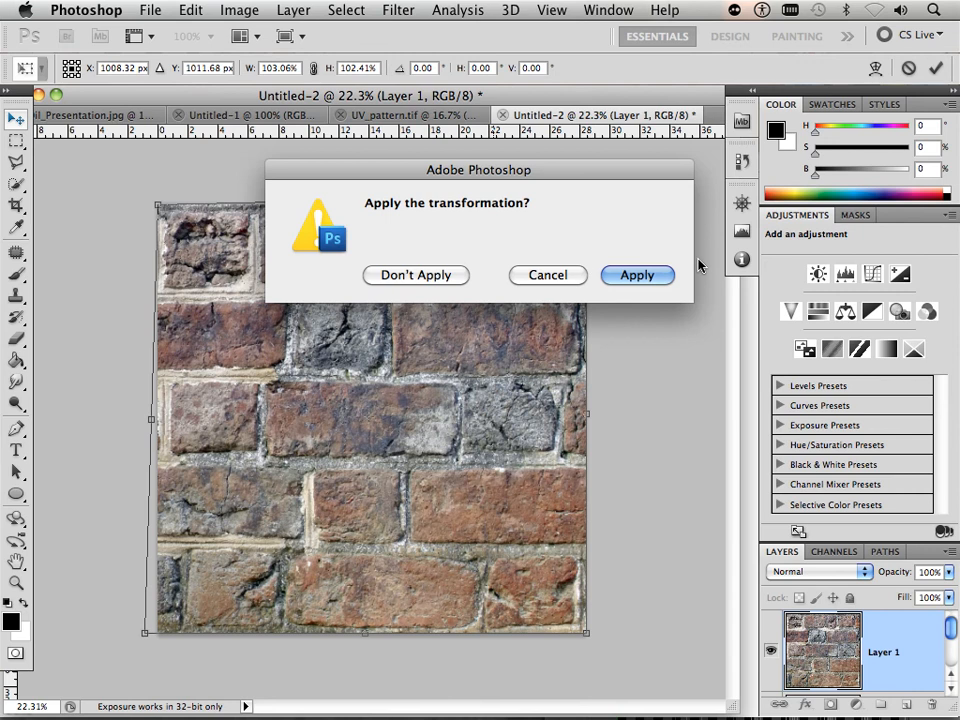
{"action": "left_click", "coordinate": [650, 275]}
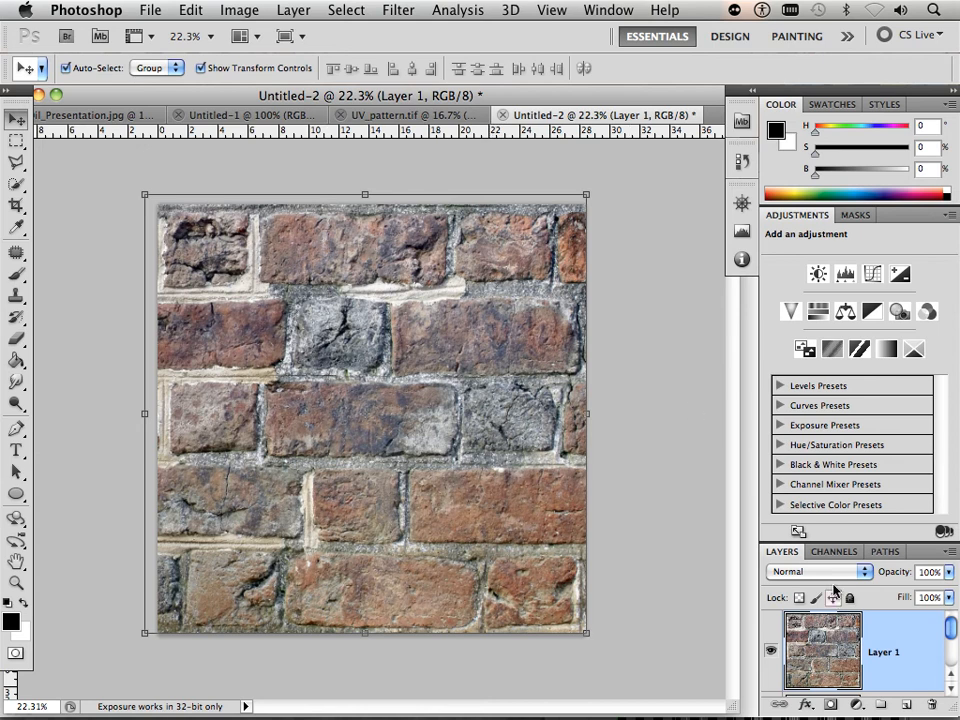
Detach and enlarge the Layers panel, and duplicate Layer 1
{"action": "left_click_drag", "start_coordinate": [784, 552], "coordinate": [645, 275]}
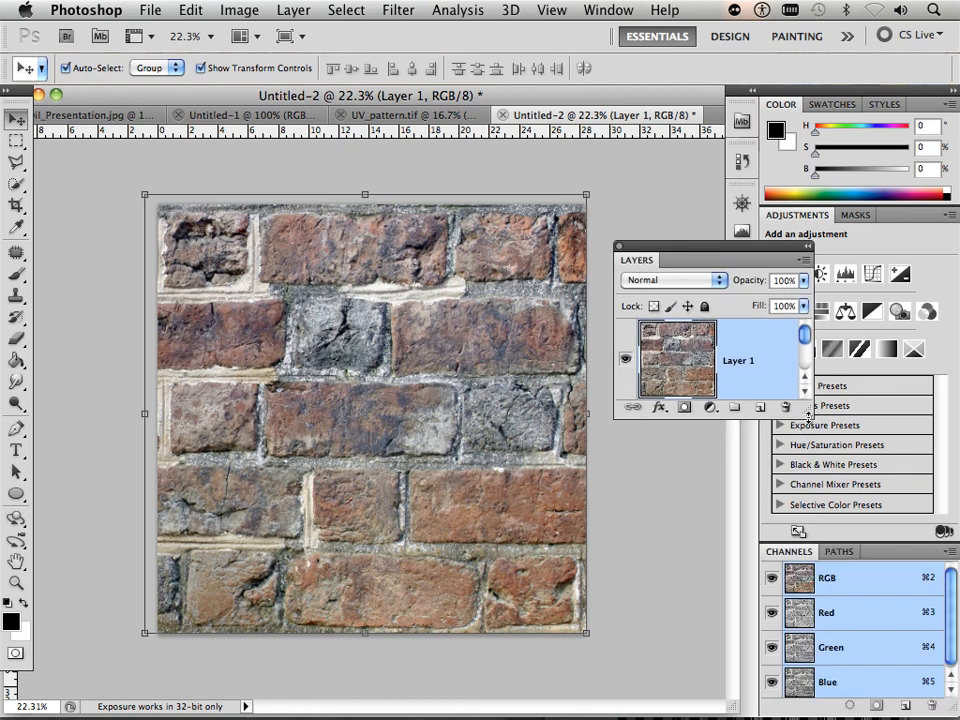
{"action": "left_click_drag", "start_coordinate": [808, 410], "coordinate": [823, 640]}
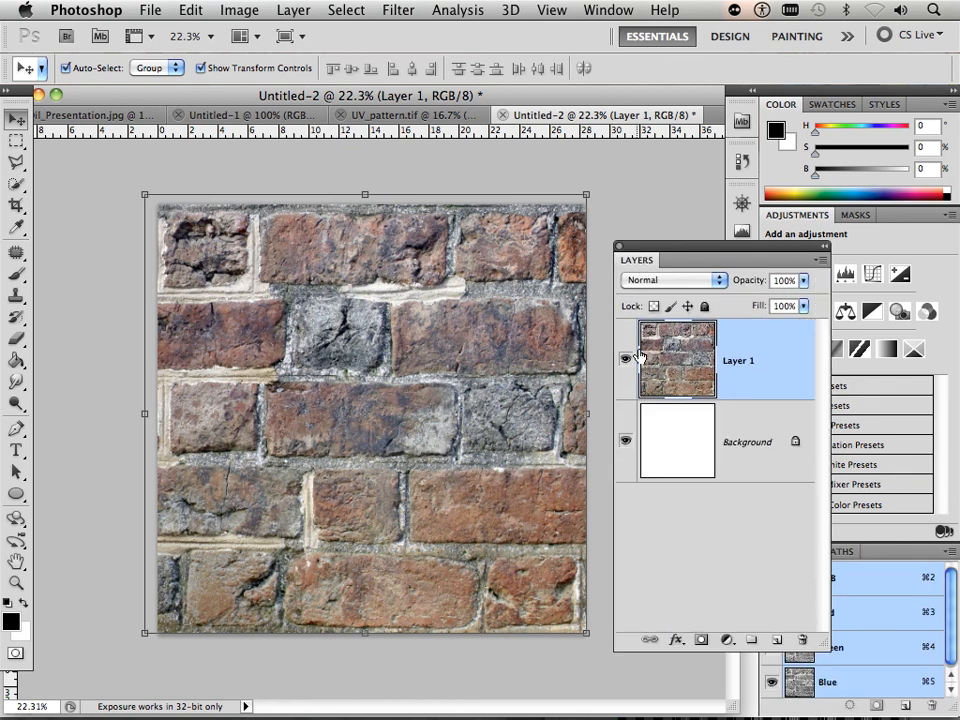
{"action": "left_click", "coordinate": [716, 538]}
{"action": "left_click", "coordinate": [658, 362]}
{"action": "left_click_drag", "start_coordinate": [675, 360], "coordinate": [777, 639]}
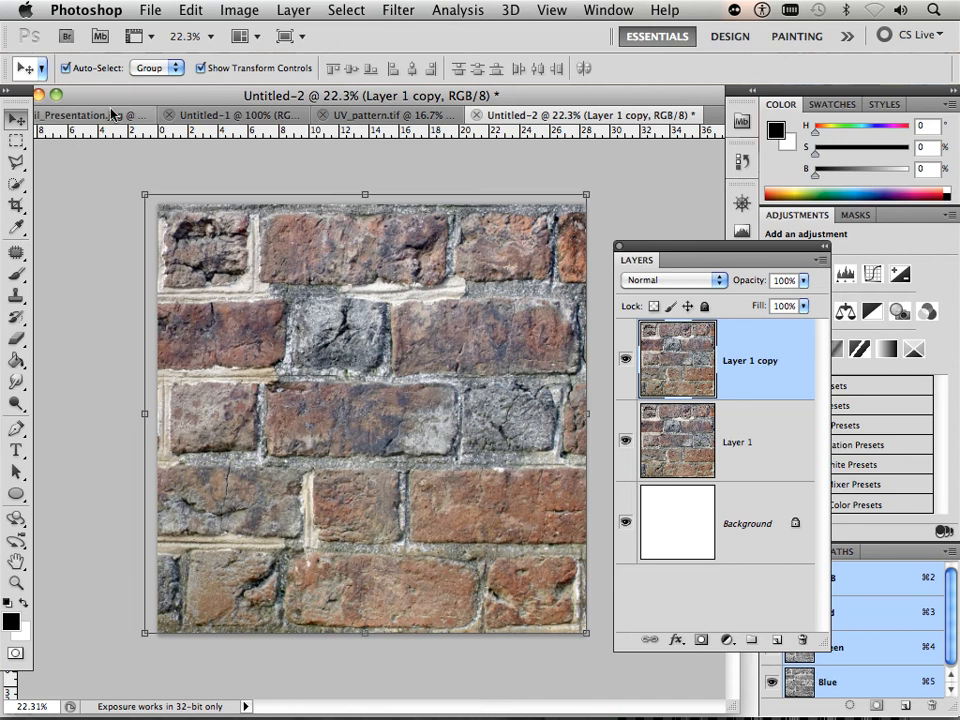
Offset Layer 1 copy horizontally by -1079 pixels with 0 vertical offset, using the Wrap Around option
{"action": "left_click", "coordinate": [16, 140]}
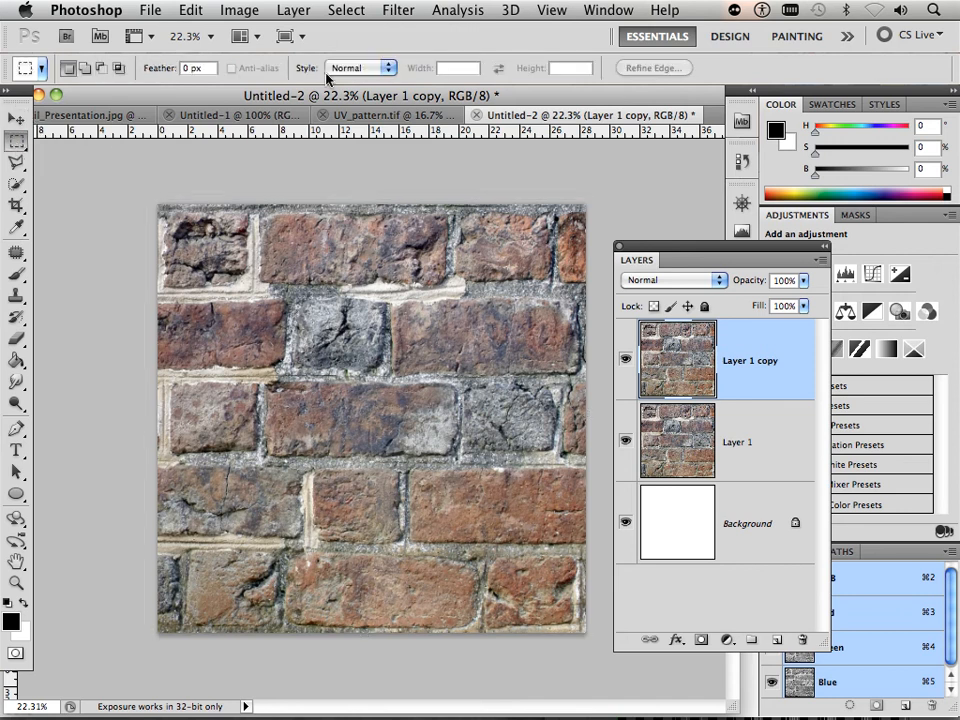
{"action": "left_click", "coordinate": [398, 10]}
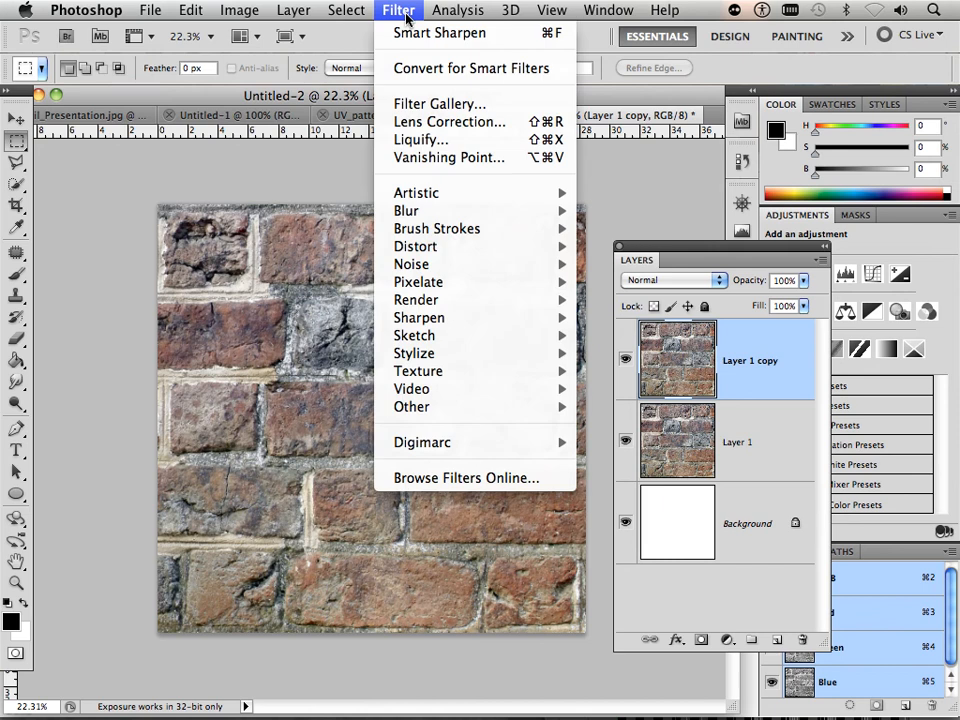
{"action": "mouse_move", "coordinate": [469, 407]}
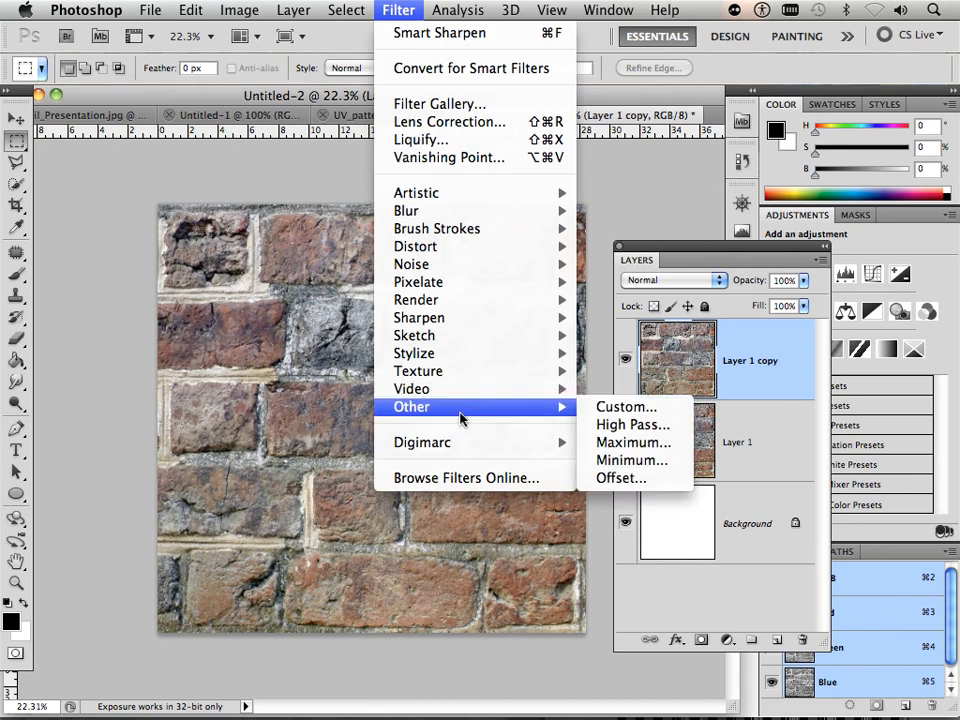
{"action": "left_click", "coordinate": [620, 479]}
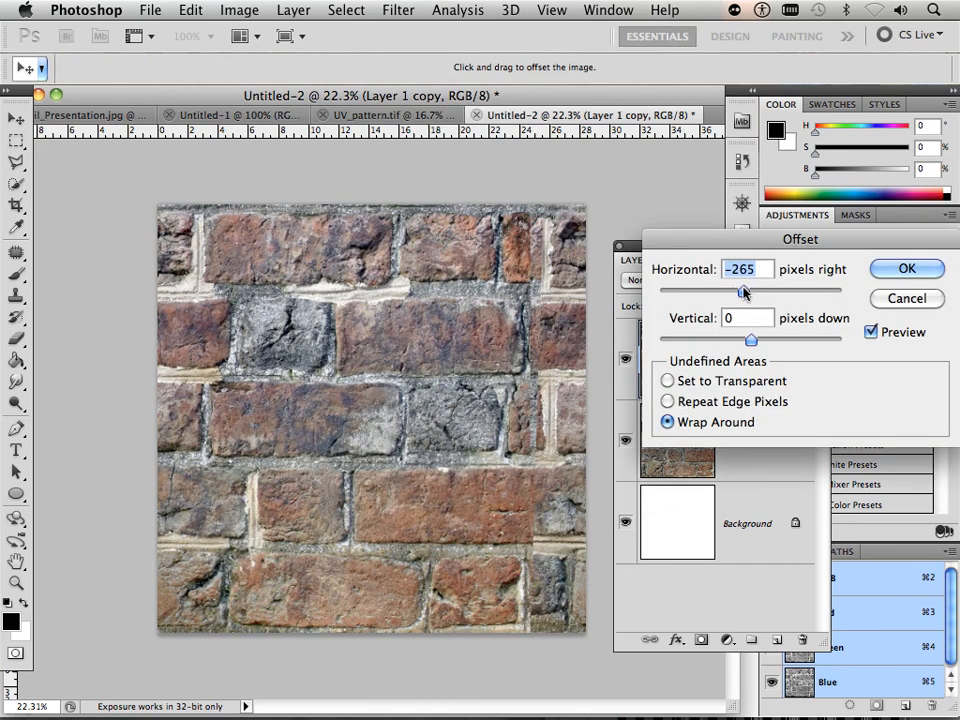
{"action": "left_click_drag", "start_coordinate": [744, 291], "coordinate": [722, 291]}
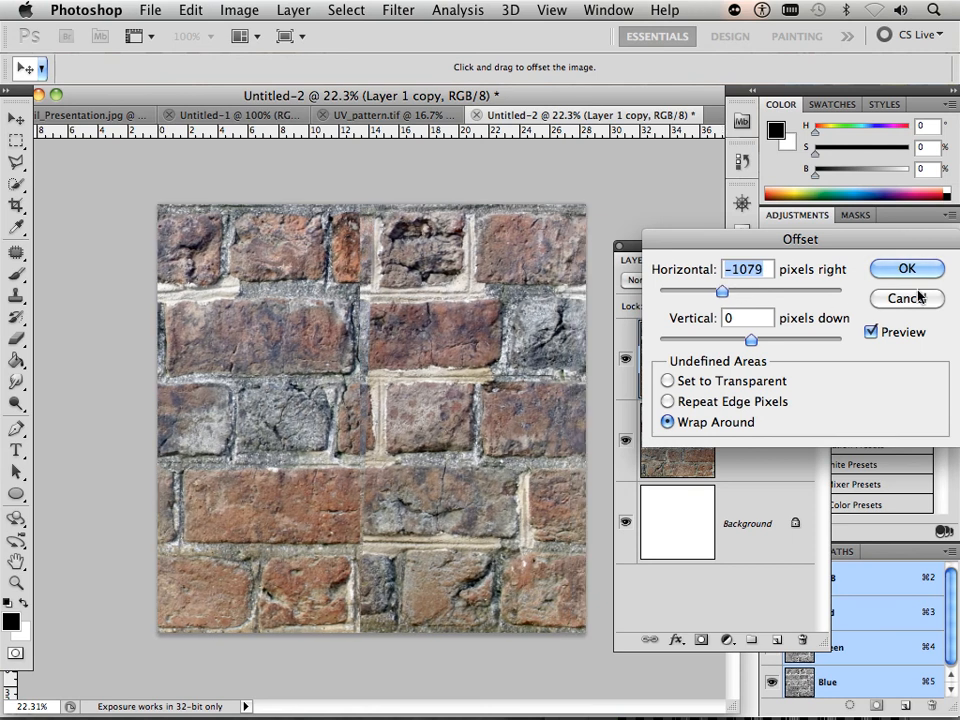
{"action": "left_click", "coordinate": [906, 269]}
{"action": "key", "text": "m"}
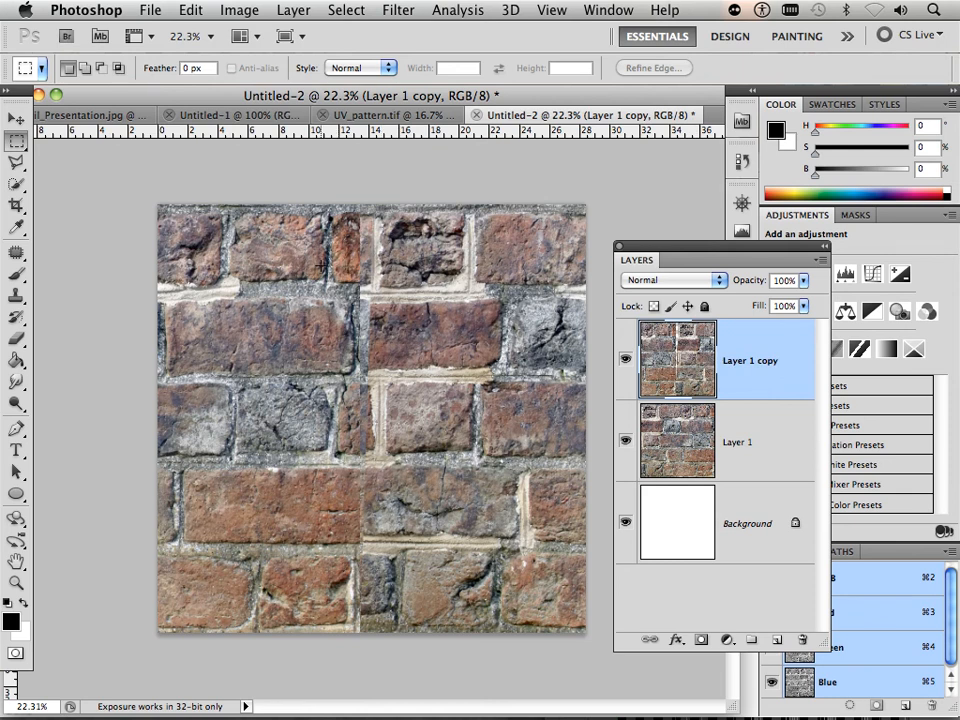
Set up the Eraser with the irregular 17 px brush tip and Shape Dynamics using 100% Angle Jitter with its control off
{"action": "left_click", "coordinate": [18, 341]}
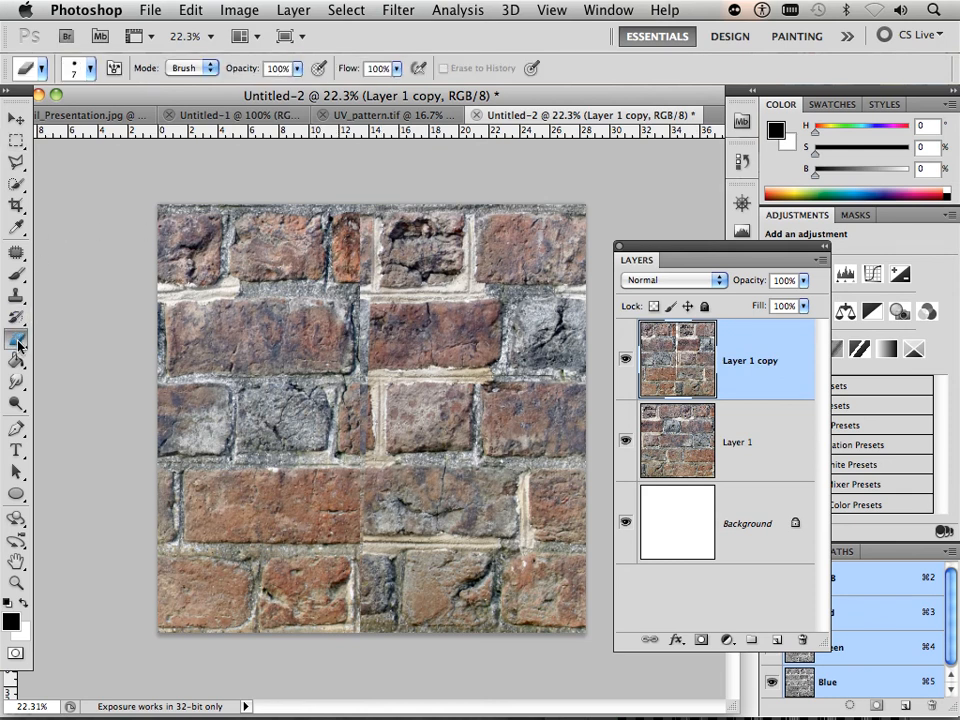
{"action": "left_click", "coordinate": [92, 70]}
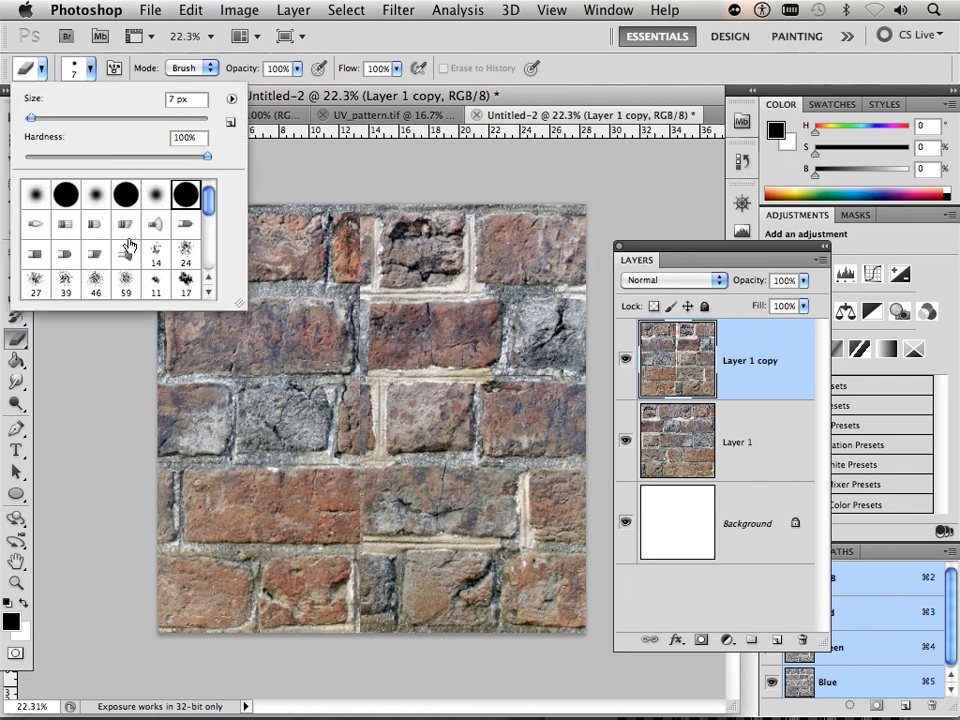
{"action": "left_click", "coordinate": [191, 290]}
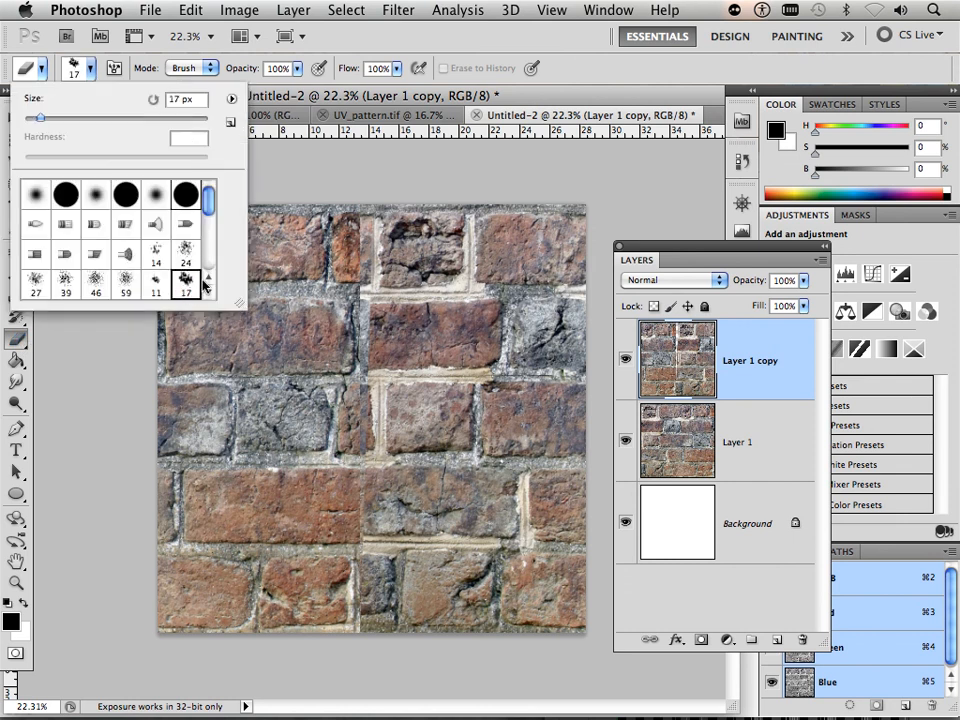
{"action": "left_click", "coordinate": [606, 10]}
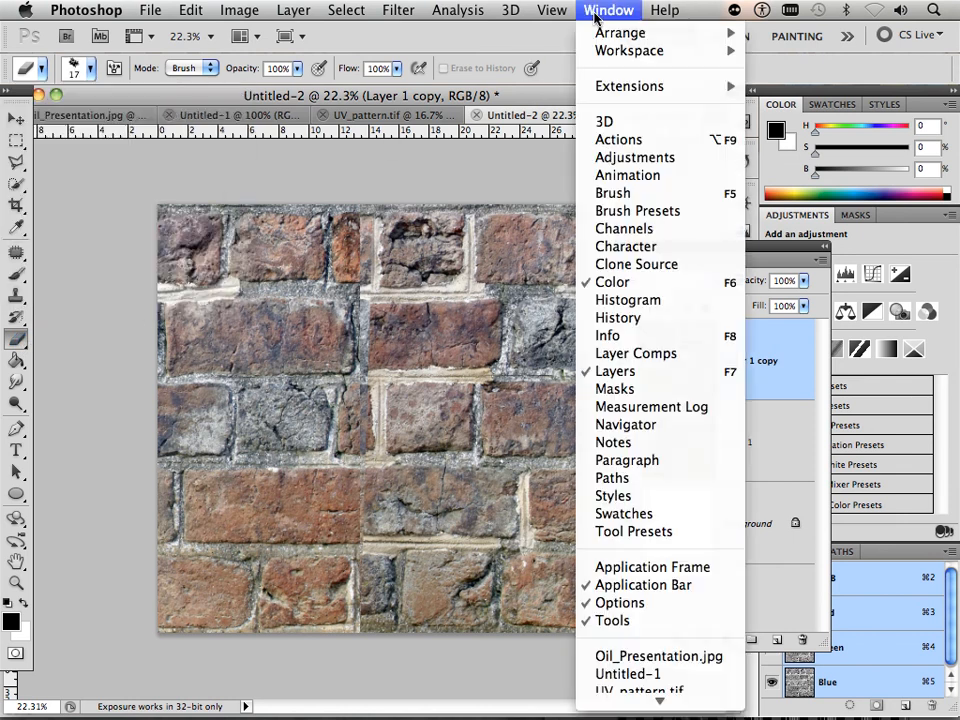
{"action": "left_click", "coordinate": [636, 200]}
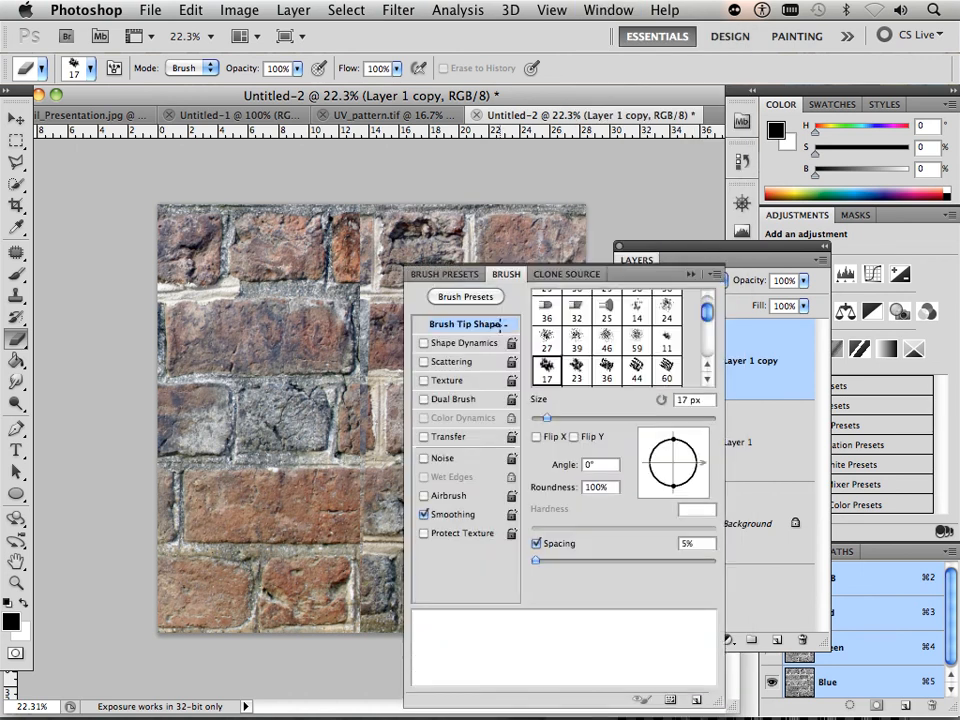
{"action": "left_click", "coordinate": [449, 345]}
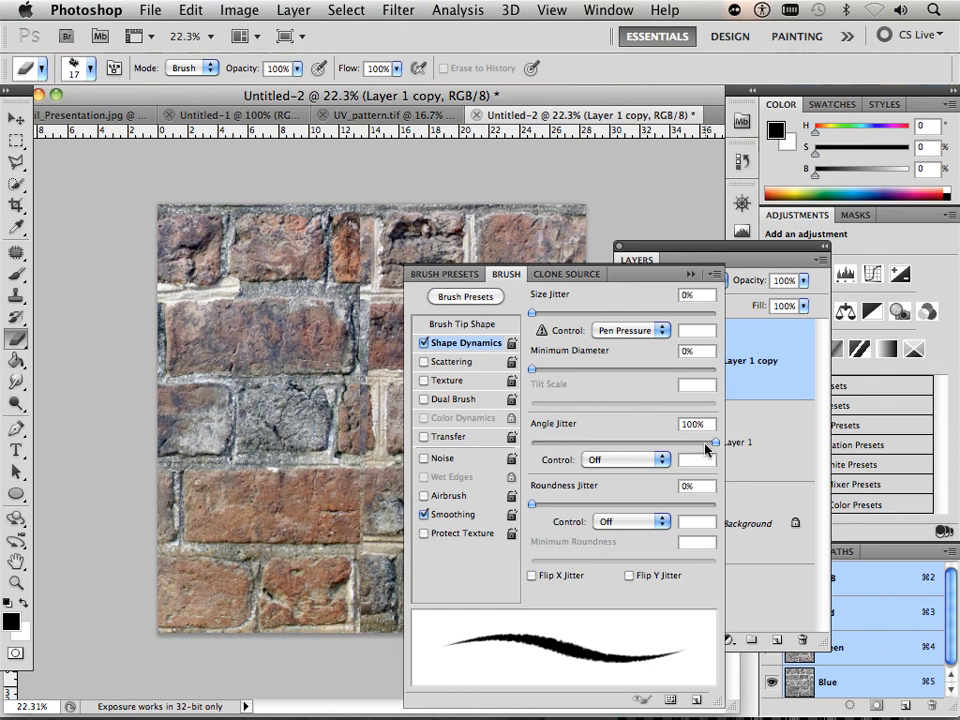
{"action": "left_click", "coordinate": [662, 459]}
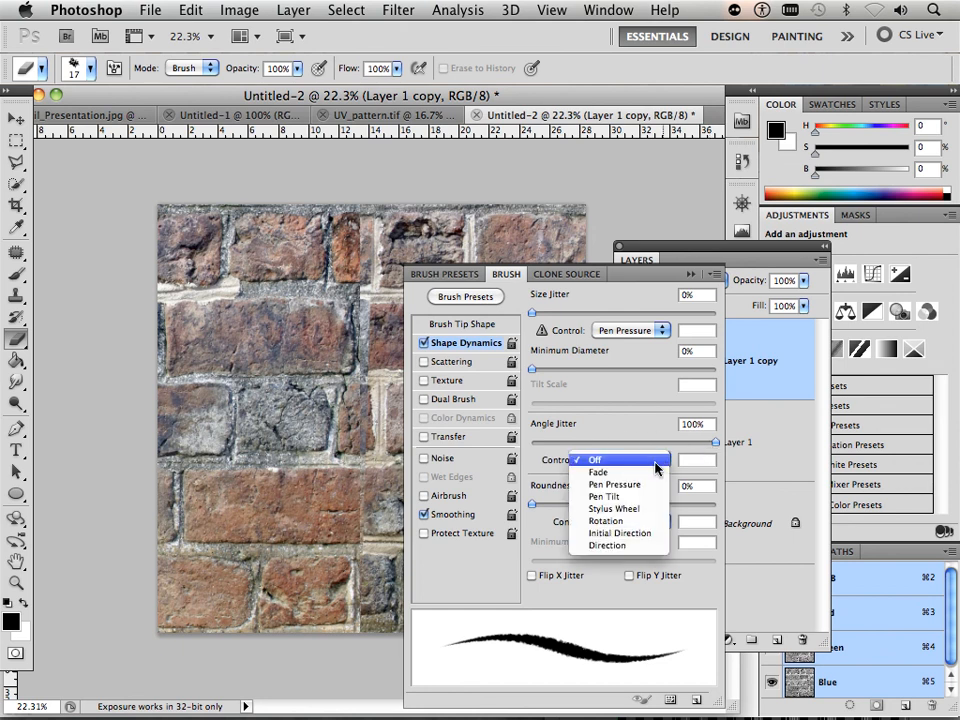
{"action": "left_click", "coordinate": [647, 461]}
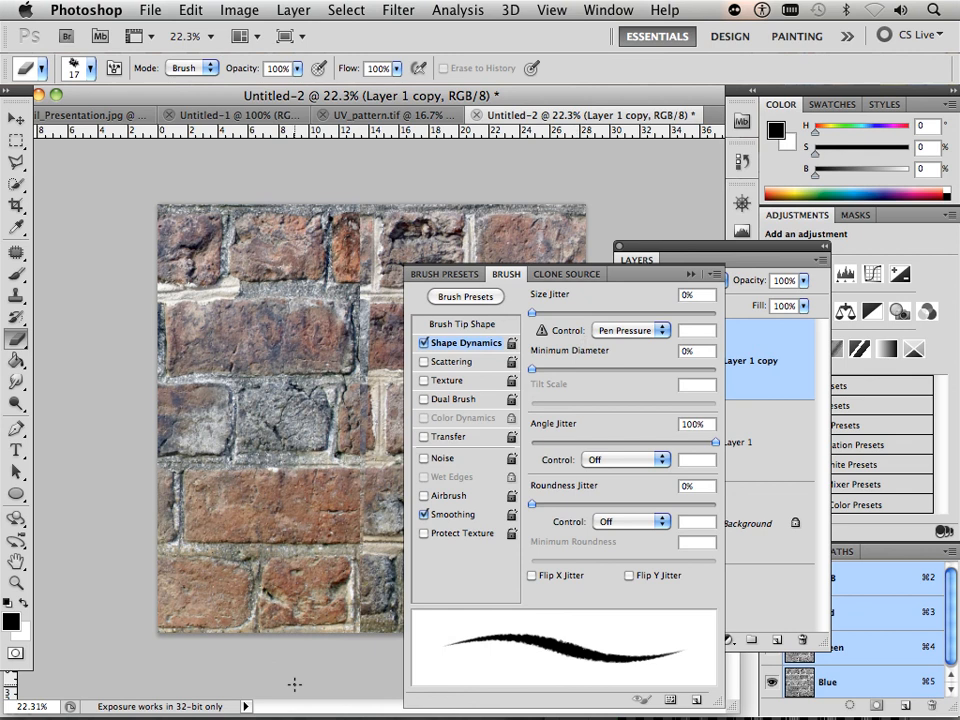
{"action": "left_click", "coordinate": [690, 273]}
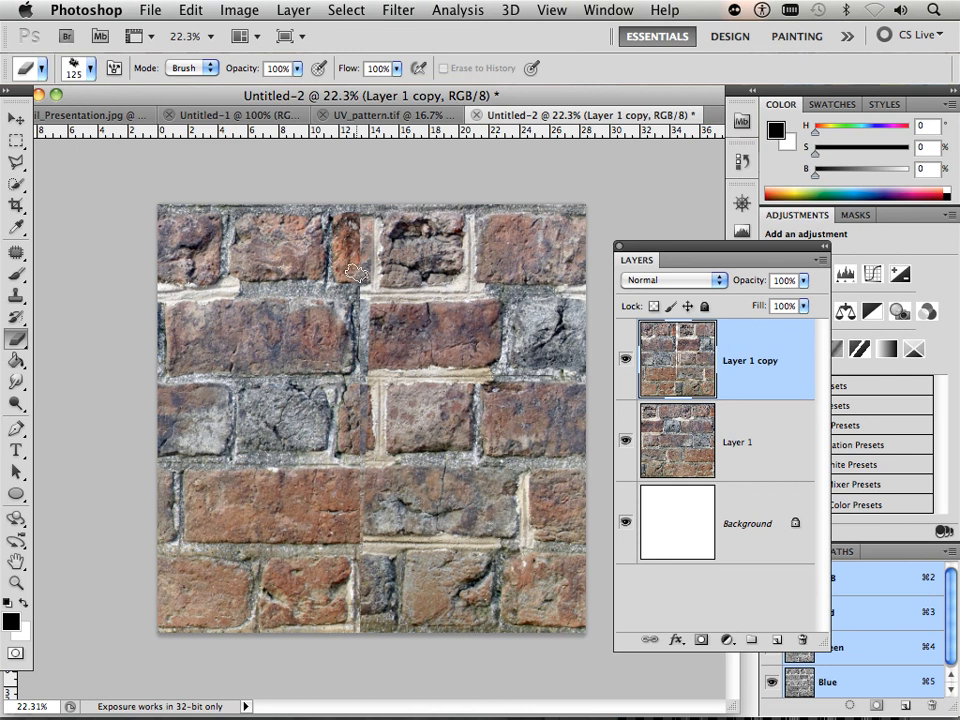
Erase the vertical seam down the middle of Layer 1 copy with a 125 px eraser, and reduce the brush to 60 px for finer touch-ups
{"action": "mouse_move", "coordinate": [355, 225]}
{"action": "left_mouse_down"}
{"action": "mouse_move", "coordinate": [318, 232]}
{"action": "mouse_move", "coordinate": [325, 272]}
{"action": "left_mouse_up"}
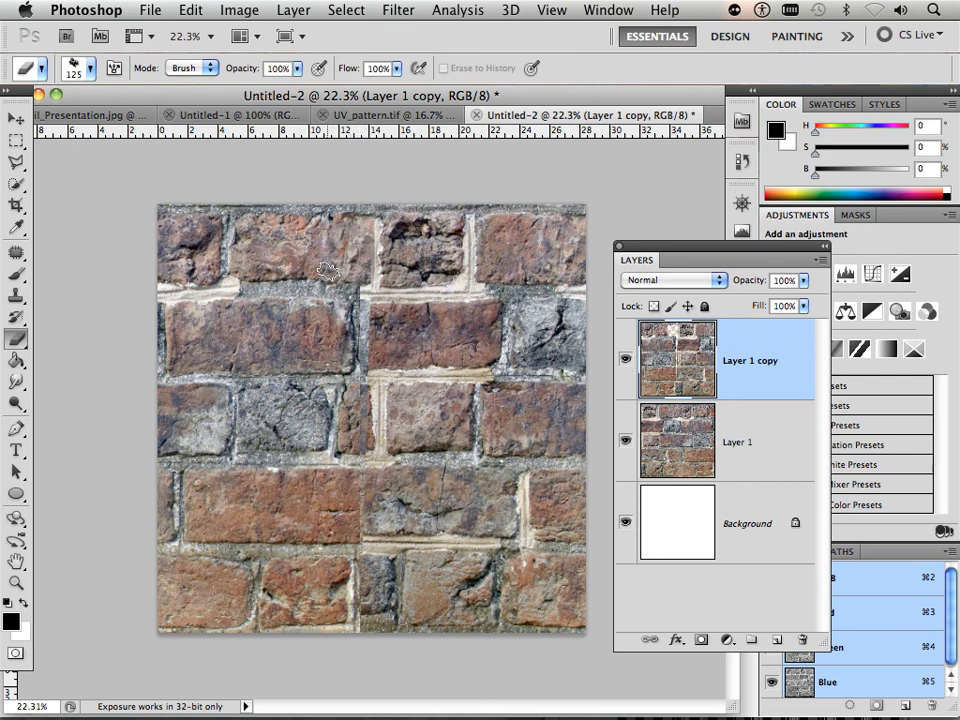
{"action": "mouse_move", "coordinate": [331, 315]}
{"action": "left_mouse_down"}
{"action": "mouse_move", "coordinate": [378, 320]}
{"action": "mouse_move", "coordinate": [375, 355]}
{"action": "mouse_move", "coordinate": [338, 355]}
{"action": "mouse_move", "coordinate": [330, 323]}
{"action": "mouse_move", "coordinate": [341, 349]}
{"action": "mouse_move", "coordinate": [317, 359]}
{"action": "mouse_move", "coordinate": [404, 356]}
{"action": "mouse_move", "coordinate": [384, 351]}
{"action": "mouse_move", "coordinate": [376, 301]}
{"action": "mouse_move", "coordinate": [285, 306]}
{"action": "mouse_move", "coordinate": [290, 343]}
{"action": "mouse_move", "coordinate": [320, 335]}
{"action": "mouse_move", "coordinate": [296, 362]}
{"action": "mouse_move", "coordinate": [298, 322]}
{"action": "mouse_move", "coordinate": [363, 342]}
{"action": "left_mouse_up"}
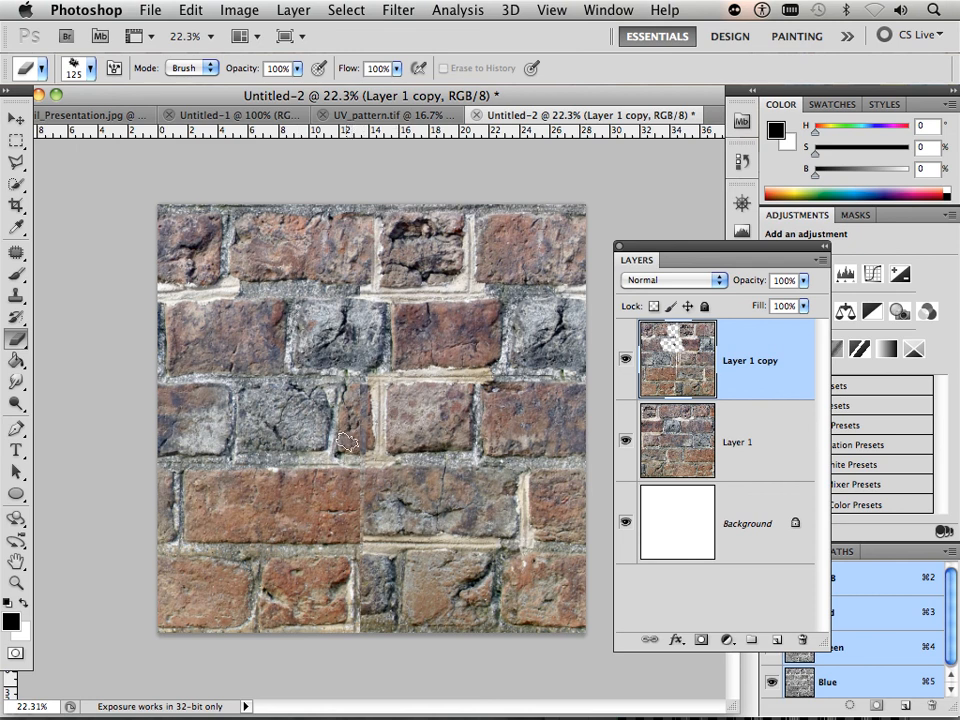
{"action": "mouse_move", "coordinate": [347, 443]}
{"action": "left_mouse_down"}
{"action": "mouse_move", "coordinate": [313, 438]}
{"action": "mouse_move", "coordinate": [353, 420]}
{"action": "mouse_move", "coordinate": [327, 409]}
{"action": "mouse_move", "coordinate": [357, 393]}
{"action": "mouse_move", "coordinate": [291, 394]}
{"action": "mouse_move", "coordinate": [294, 441]}
{"action": "left_mouse_up"}
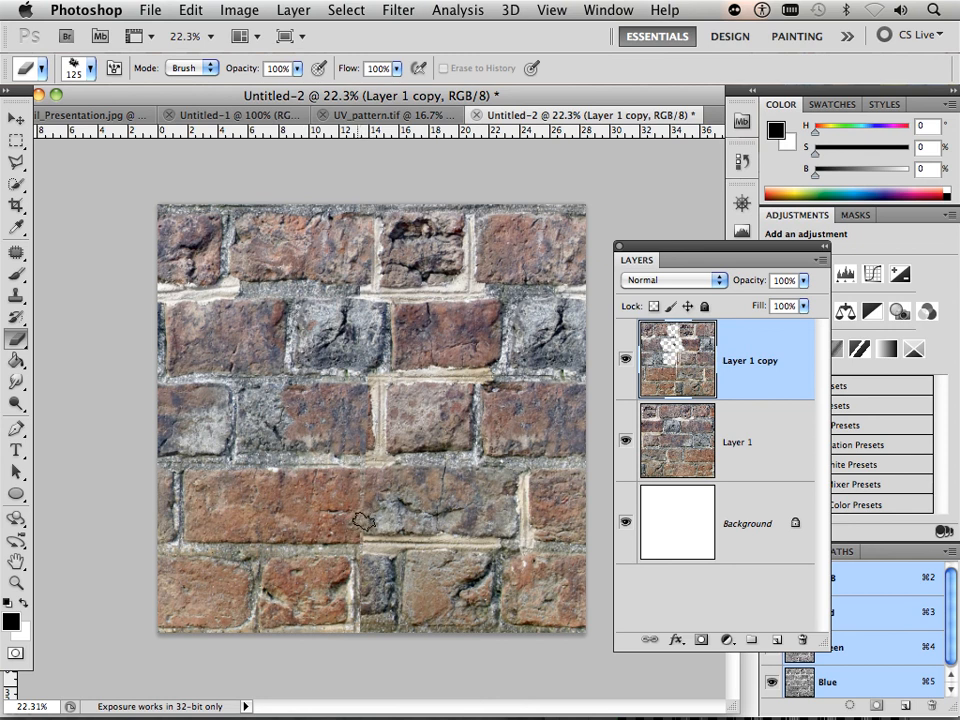
{"action": "left_click_drag", "start_coordinate": [363, 521], "coordinate": [360, 442]}
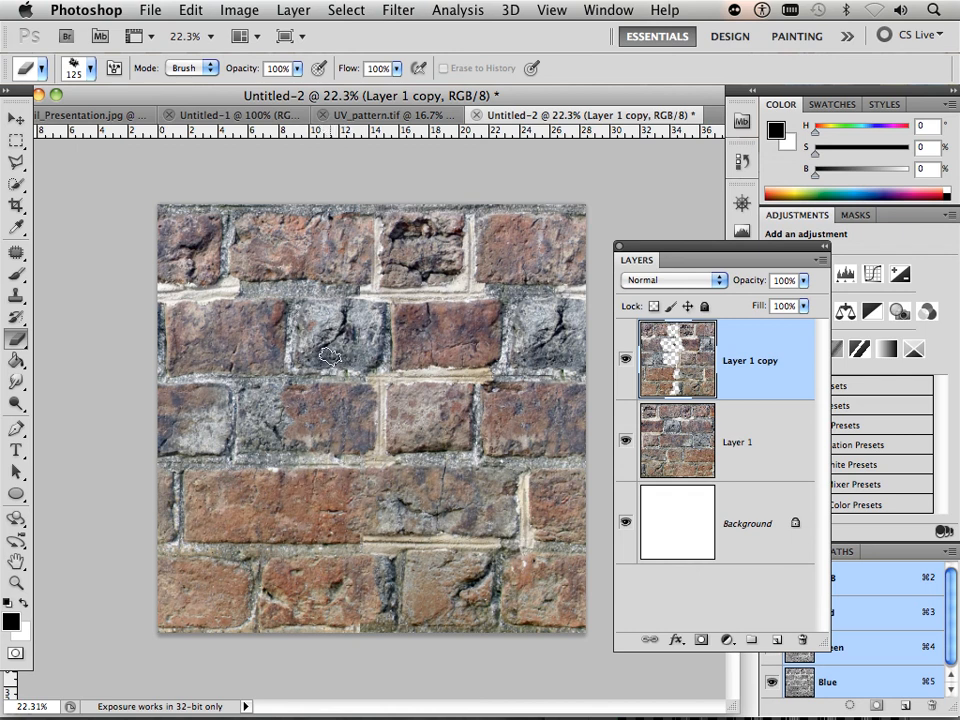
{"action": "key", "text": "bracketleft"}
{"action": "key", "text": "bracketleft"}
{"action": "key", "text": "bracketleft"}
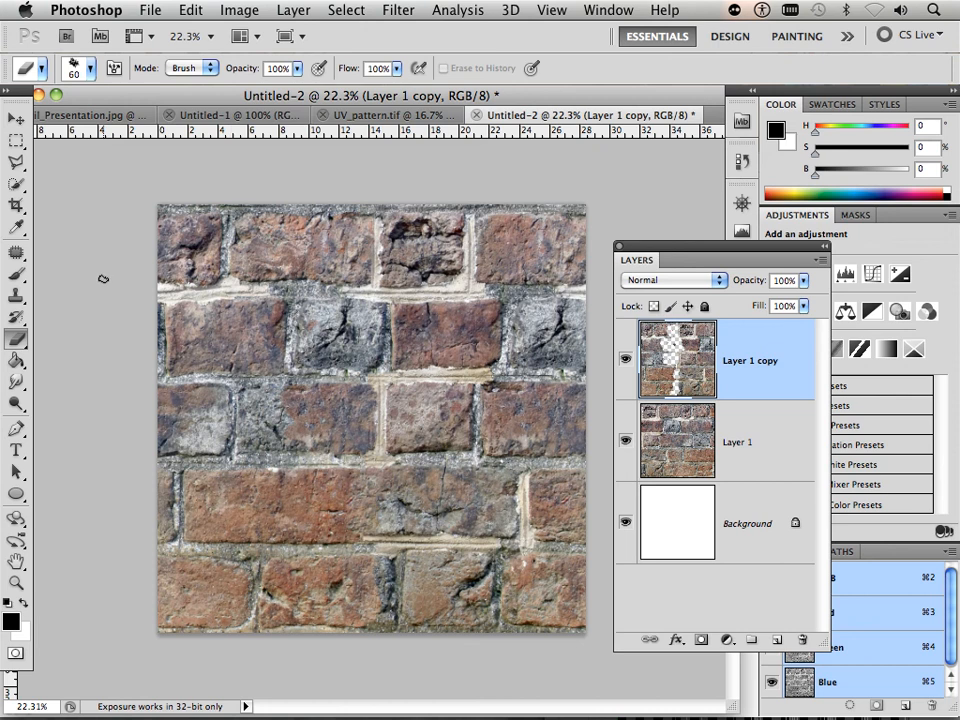
Select the whole canvas, copy the merged layers and paste the result as a new layer
{"action": "left_click", "coordinate": [16, 139]}
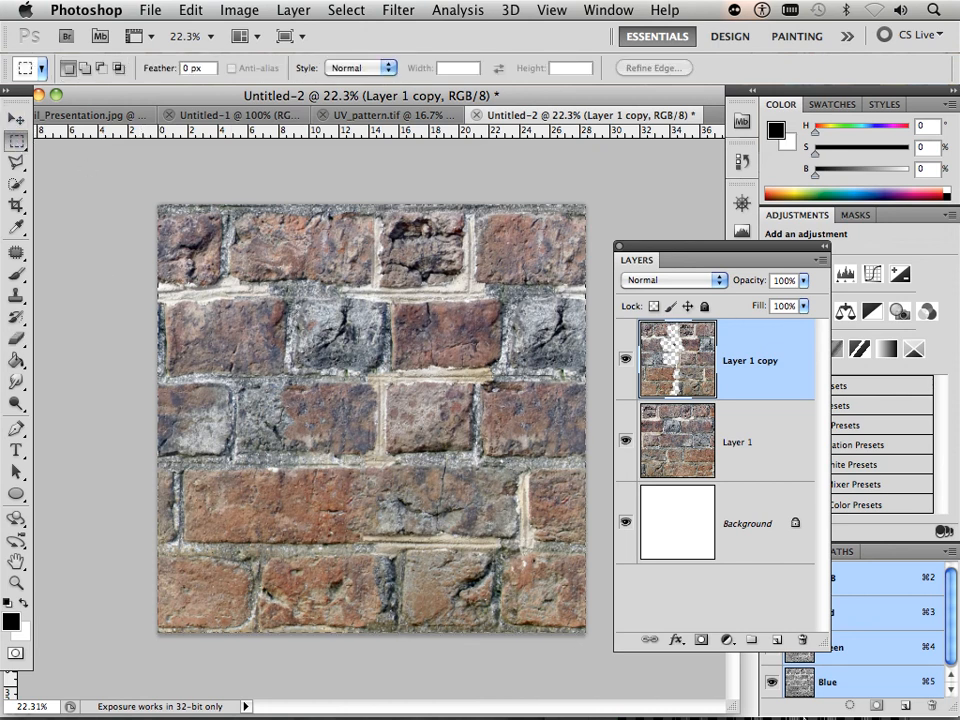
{"action": "key", "text": "super+a"}
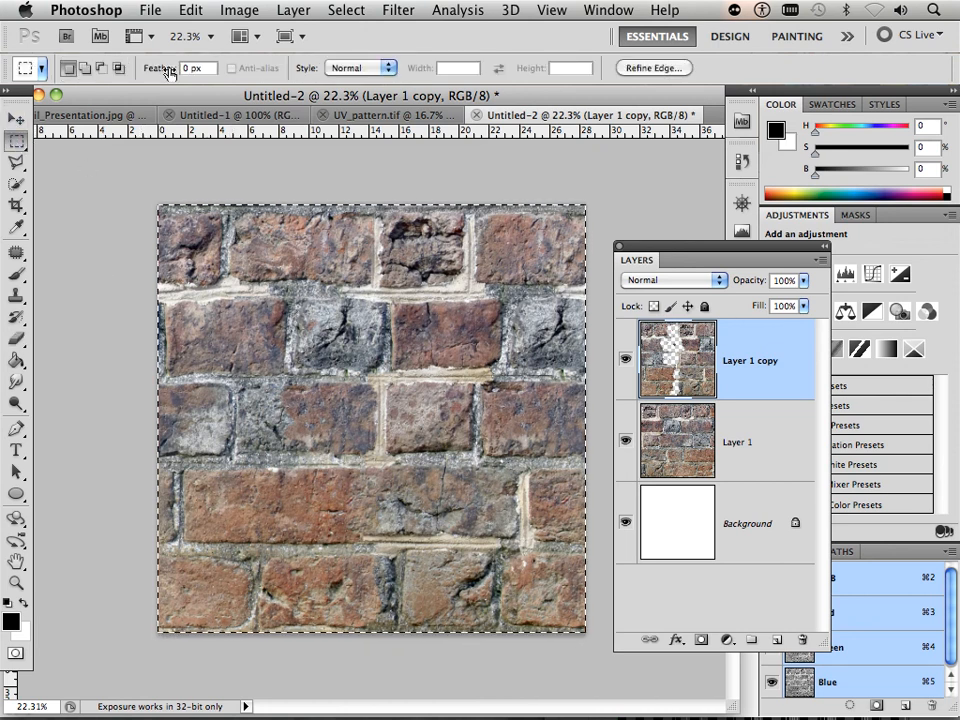
{"action": "left_click", "coordinate": [187, 10]}
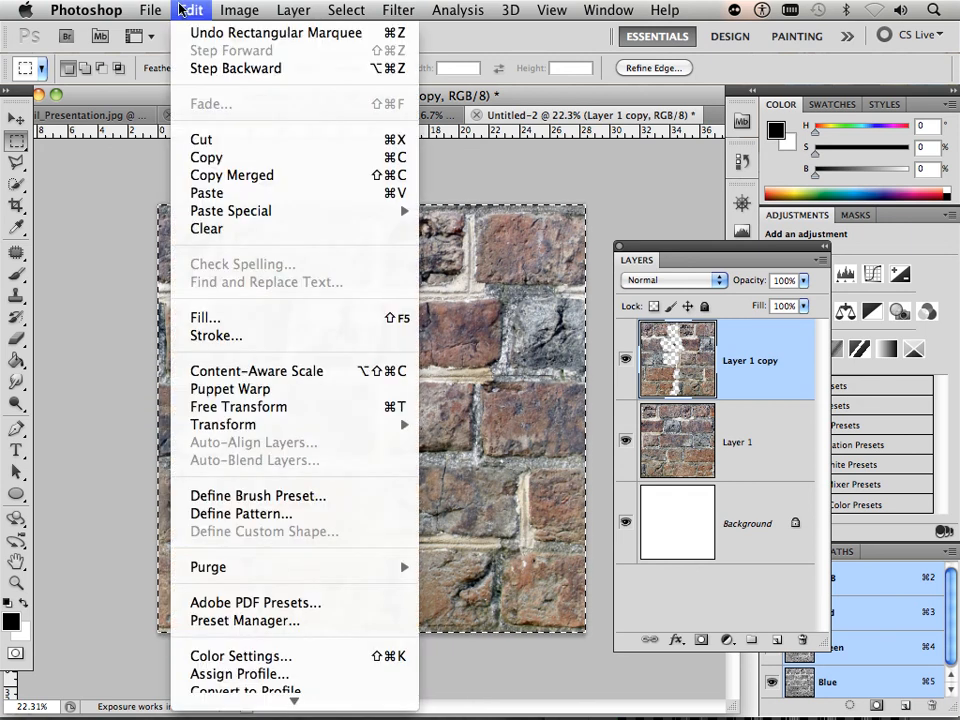
{"action": "left_click", "coordinate": [184, 176]}
{"action": "left_click", "coordinate": [190, 12]}
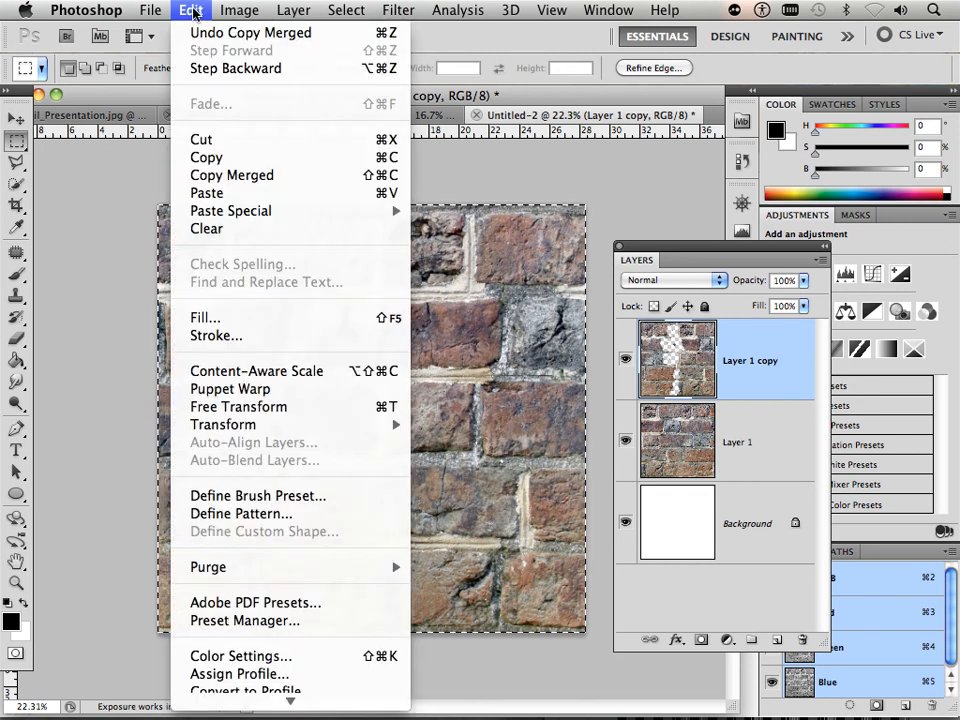
{"action": "left_click", "coordinate": [226, 196]}
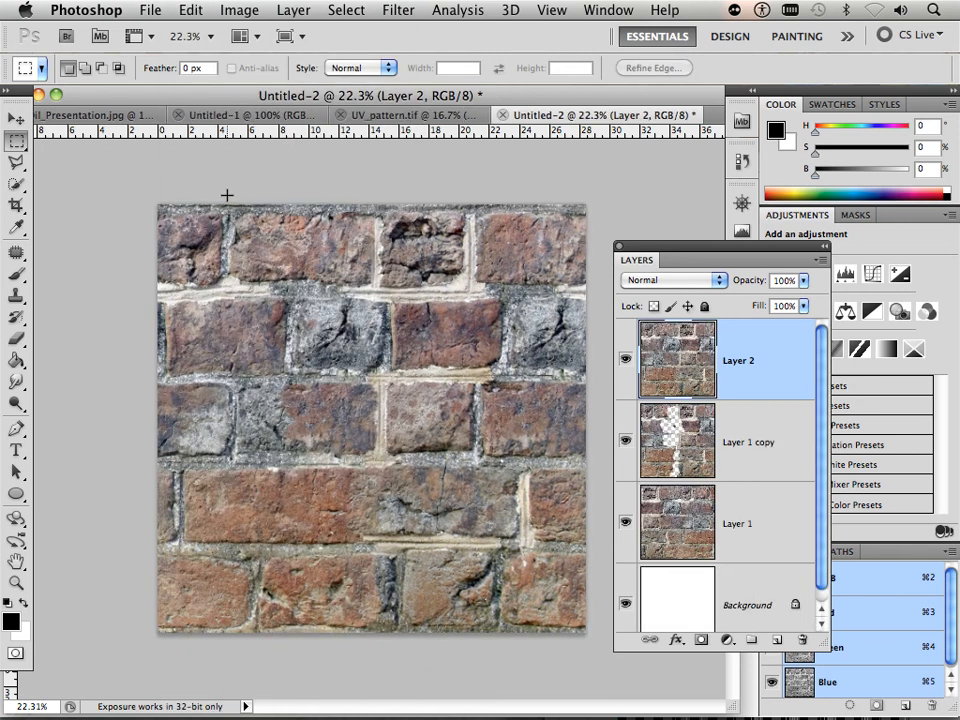
Preview a wrap-around offset of 0 pixels horizontally and +2069 pixels vertically on Layer 2 to check the tiling, without applying it
{"action": "left_click", "coordinate": [396, 10]}
{"action": "mouse_move", "coordinate": [476, 410]}
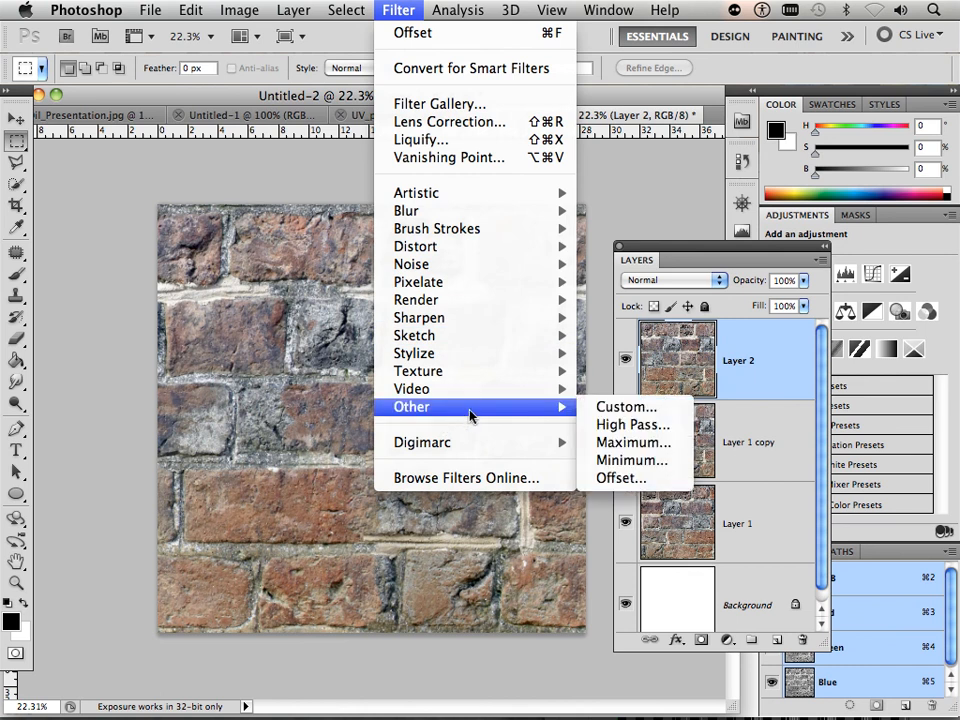
{"action": "left_click", "coordinate": [603, 480]}
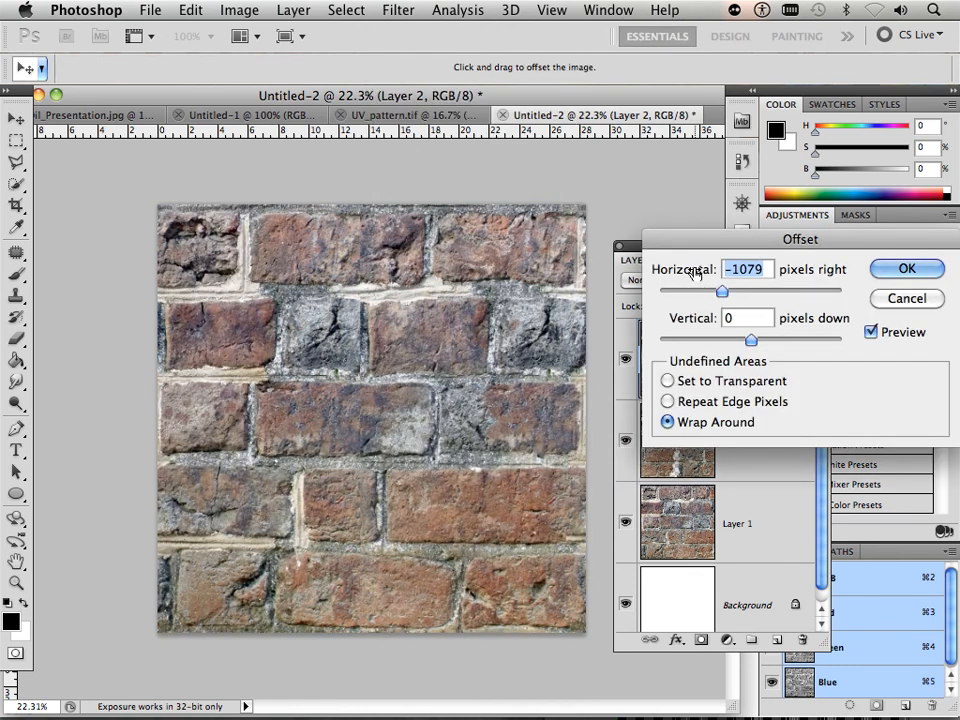
{"action": "type", "text": "0"}
{"action": "left_click_drag", "start_coordinate": [746, 320], "coordinate": [806, 340]}
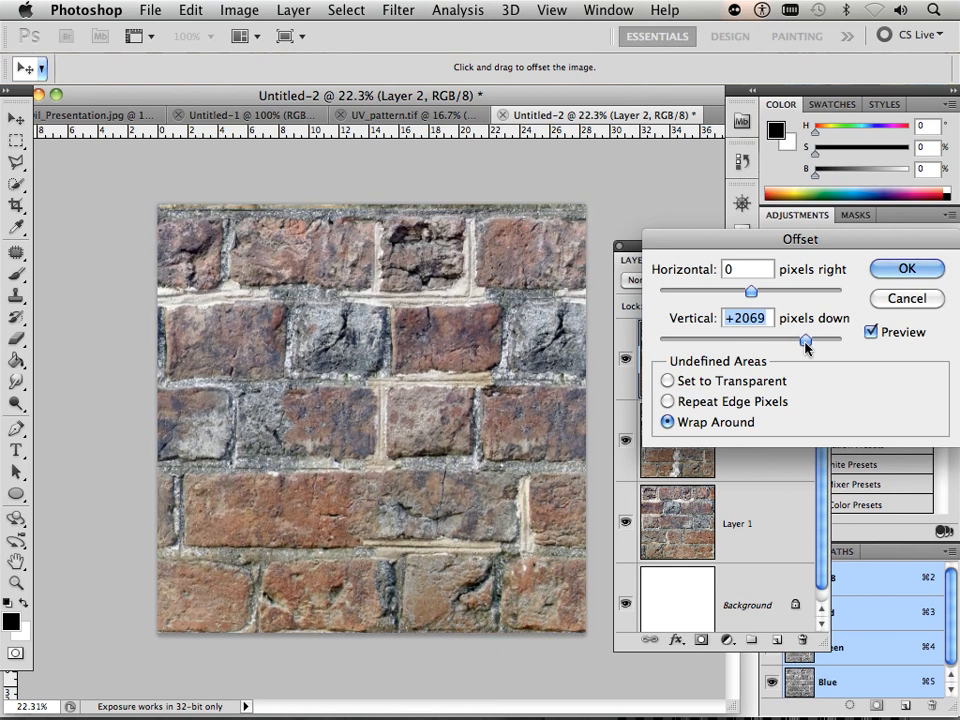
{"action": "left_click", "coordinate": [889, 299]}
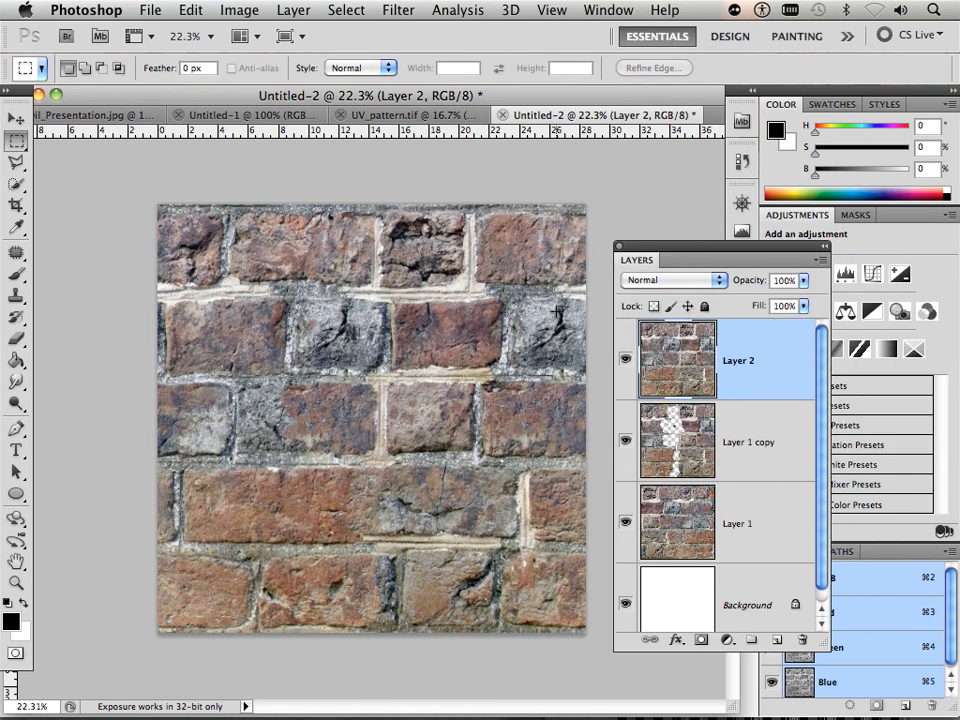